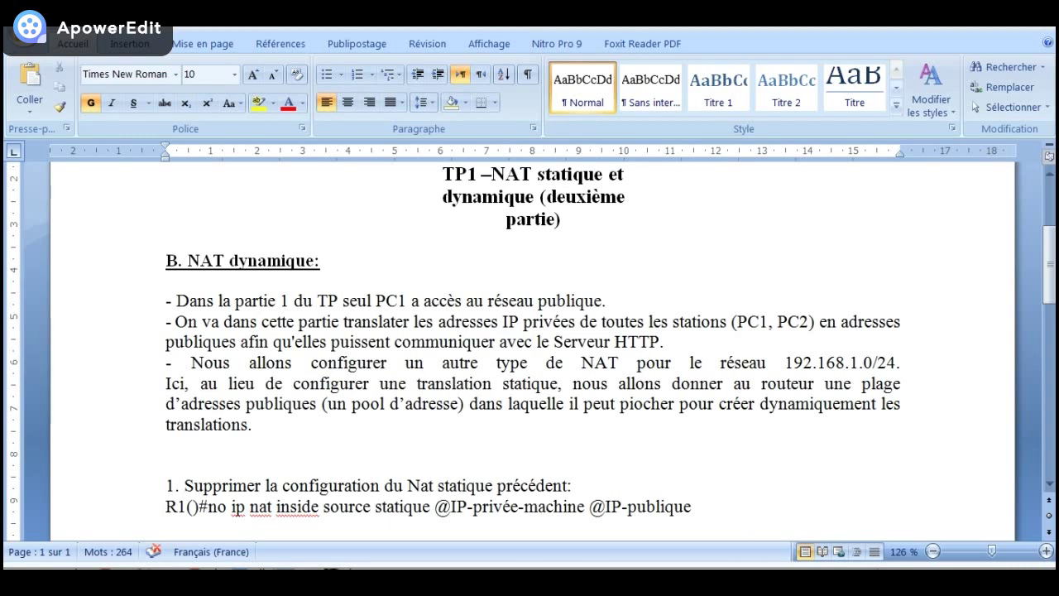
Review the dynamic NAT instructions in the Word document alongside the network topology in Packet Tracer
{"action": "left_click", "coordinate": [451, 568]}
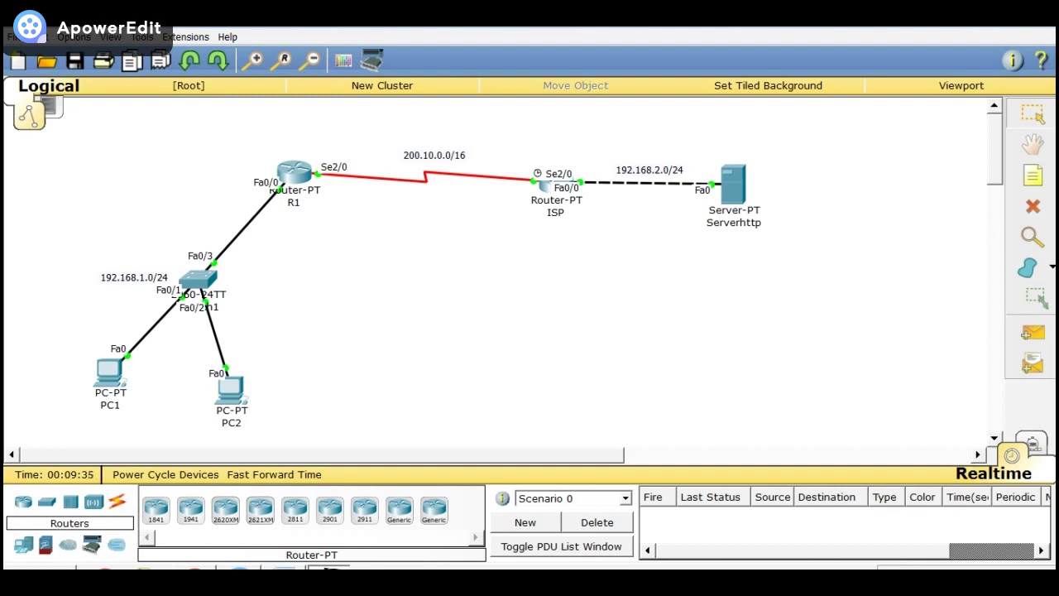
{"action": "key", "text": "alt+Tab"}
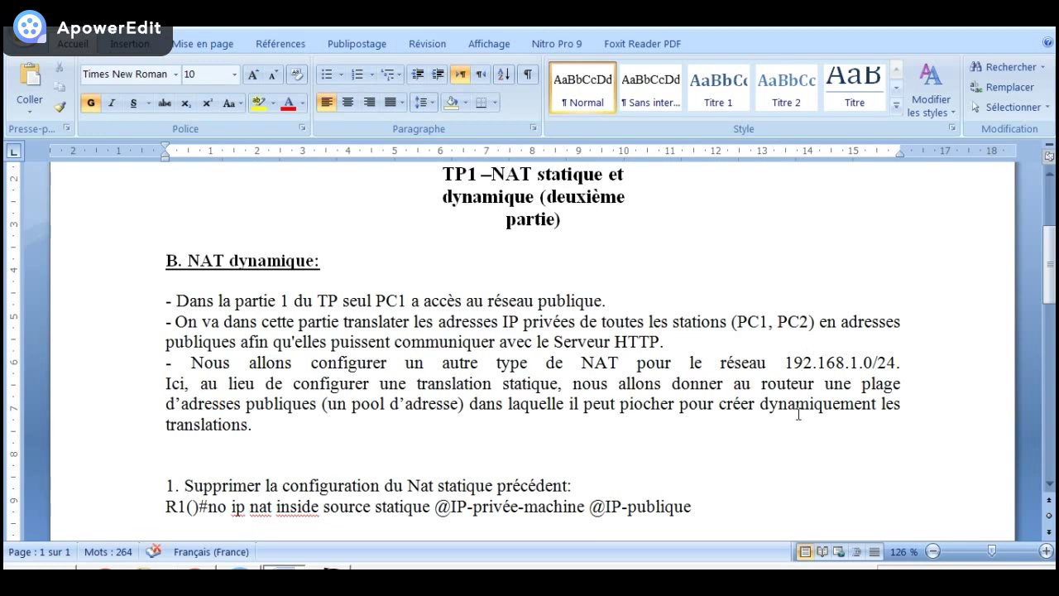
{"action": "left_click_drag", "start_coordinate": [1049, 290], "coordinate": [1050, 297]}
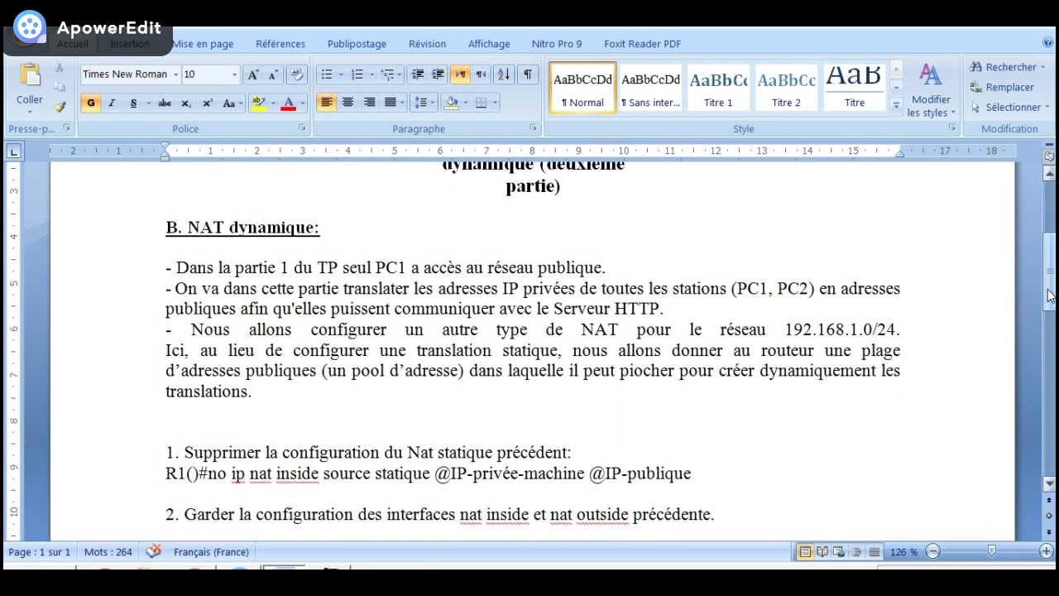
{"action": "left_click", "coordinate": [329, 567]}
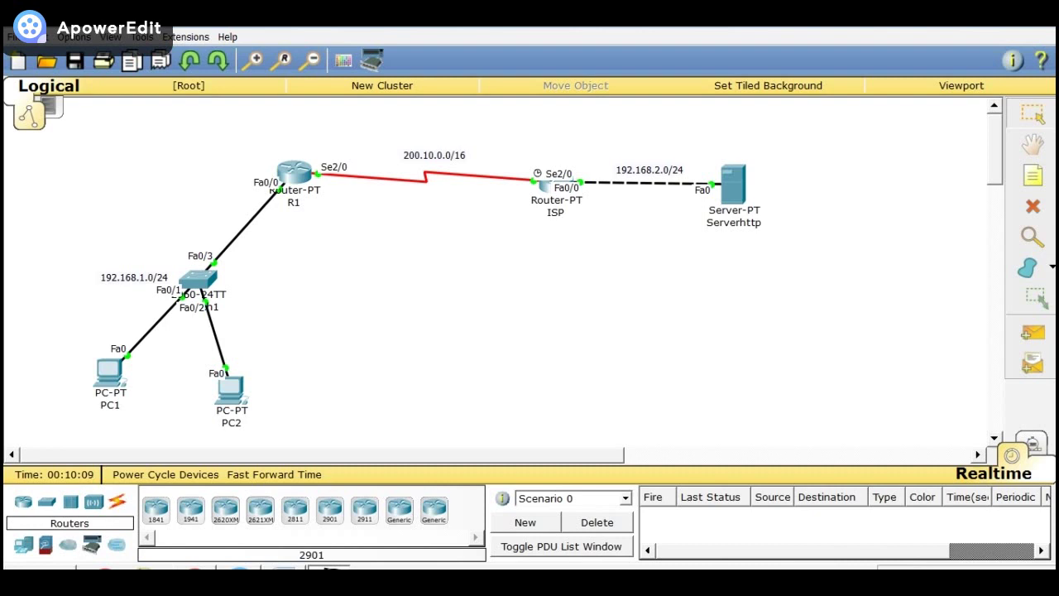
{"action": "left_click", "coordinate": [284, 568]}
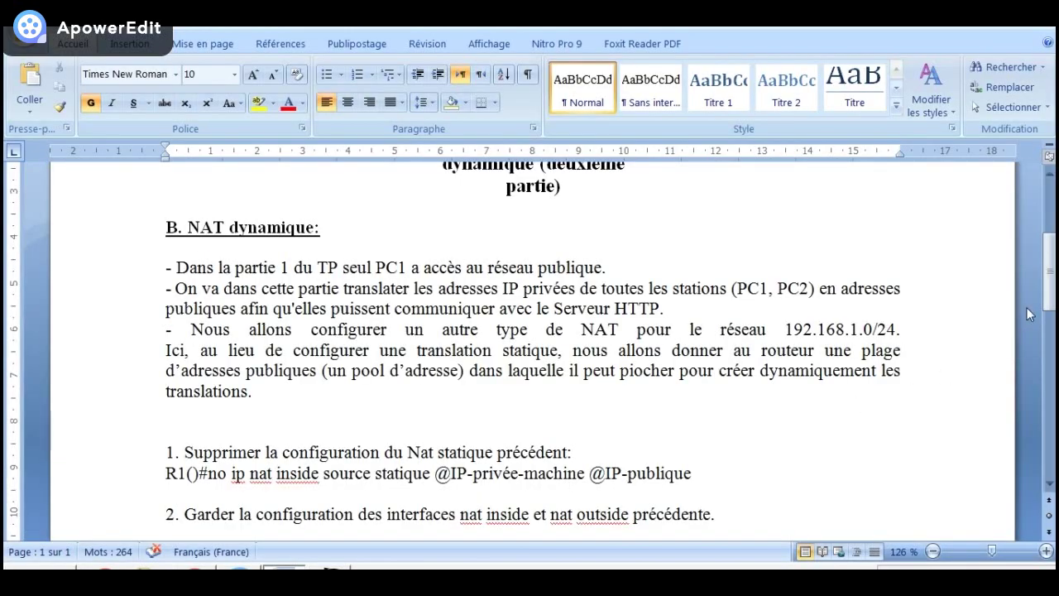
{"action": "left_click_drag", "start_coordinate": [1049, 285], "coordinate": [1054, 325]}
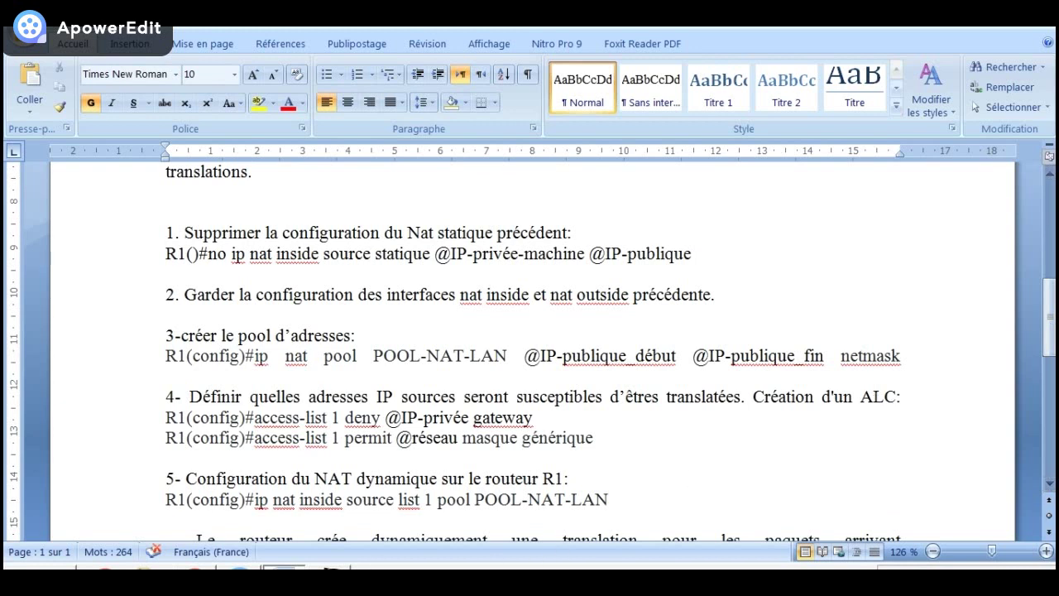
{"action": "key", "text": "alt+Tab"}
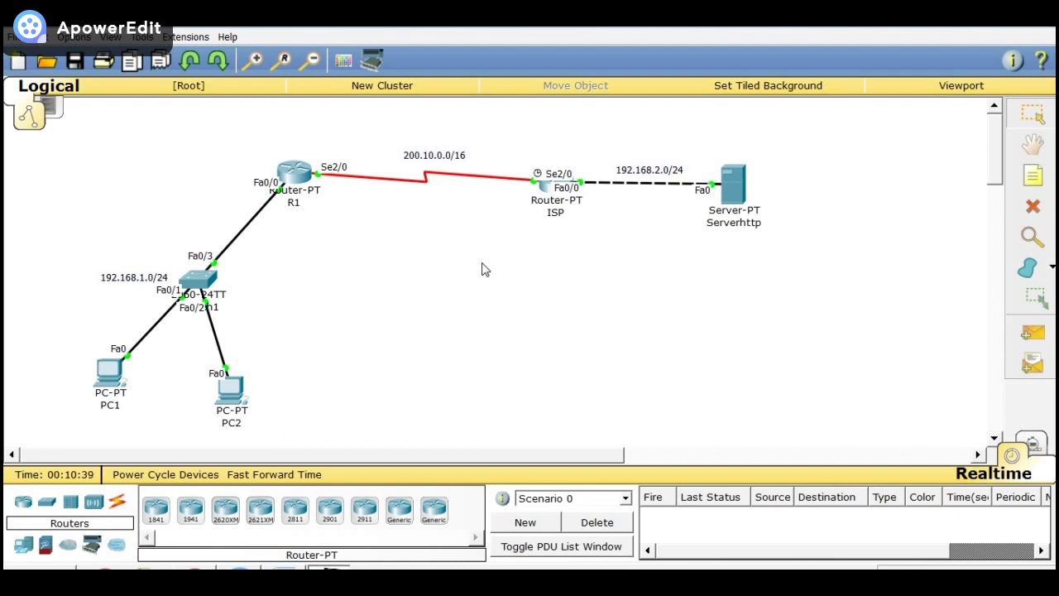
{"action": "key", "text": "alt+Tab"}
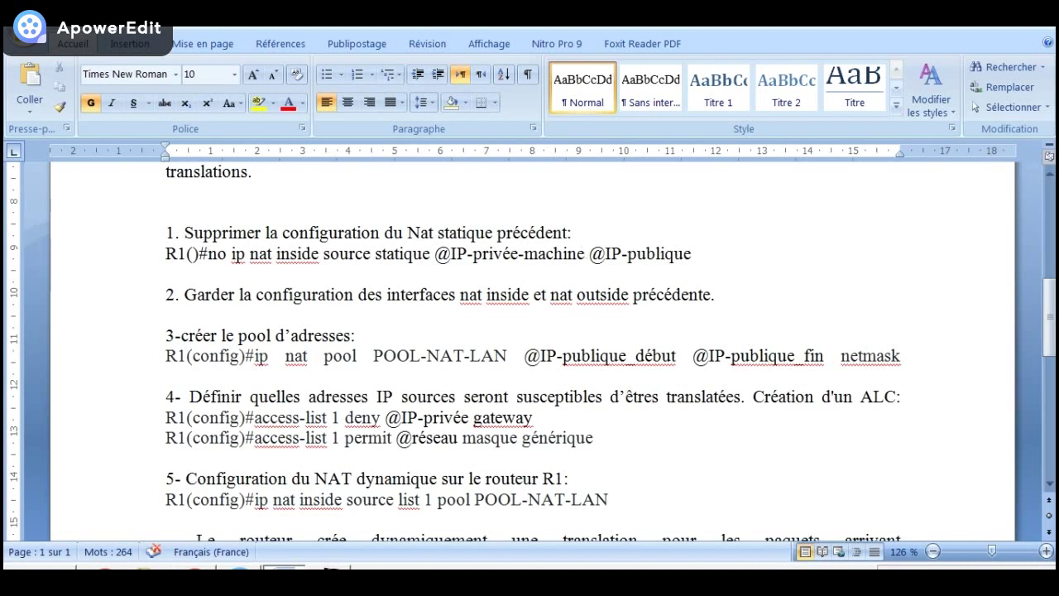
In Packet Tracer, remove router R1's static inside source NAT translation of 192.168.1.2 to 200.10.0.3
{"action": "key", "text": "alt+Tab"}
{"action": "left_click", "coordinate": [298, 177]}
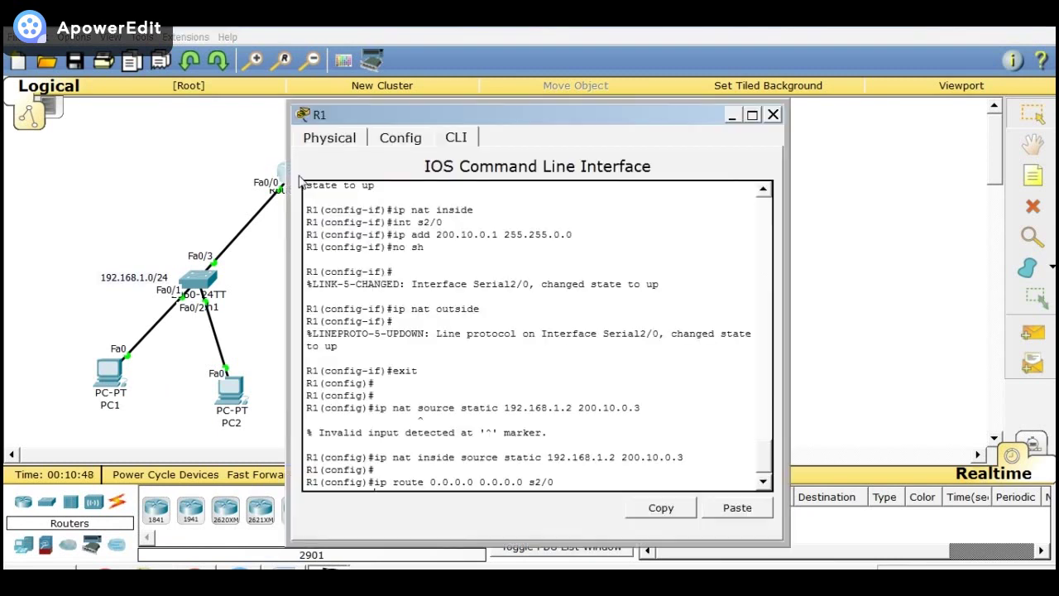
{"action": "left_click", "coordinate": [764, 484]}
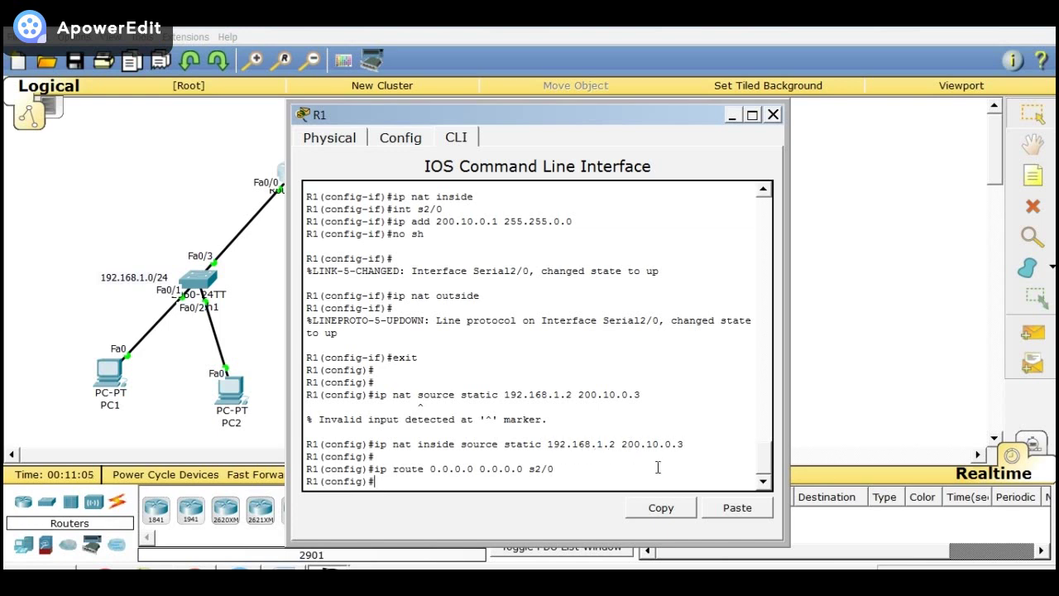
{"action": "key", "text": "Up"}
{"action": "key", "text": "Up"}
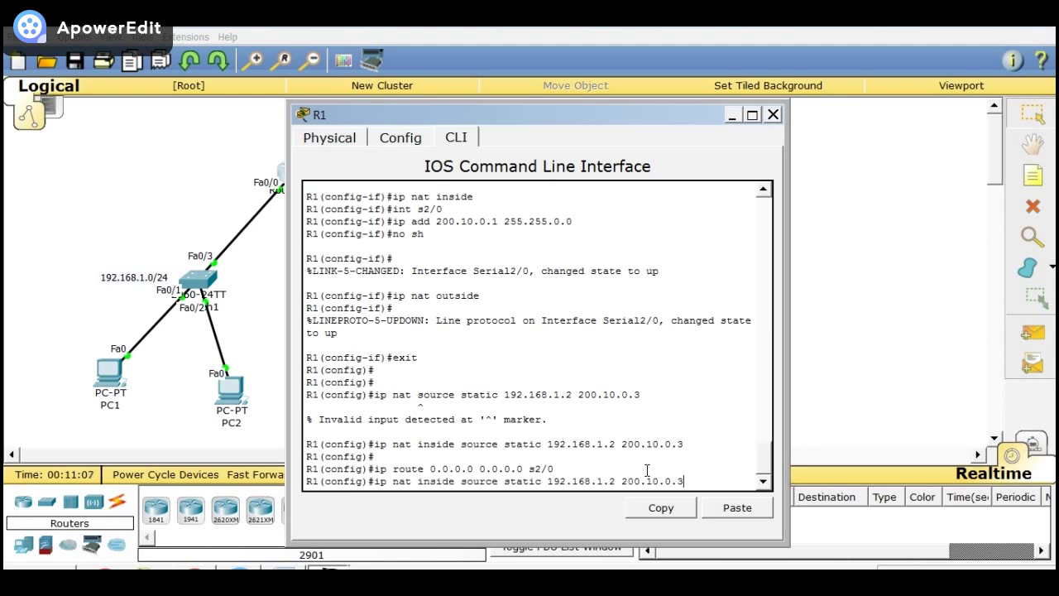
{"action": "key", "text": "Left"}
{"action": "key", "text": "Left"}
{"action": "key", "text": "Left"}
{"action": "key", "text": "Left"}
{"action": "key", "text": "Left"}
{"action": "key", "text": "Left"}
{"action": "key", "text": "Left"}
{"action": "key", "text": "Left"}
{"action": "key", "text": "Left"}
{"action": "key", "text": "Left"}
{"action": "key", "text": "Left"}
{"action": "key", "text": "Left"}
{"action": "key", "text": "Left"}
{"action": "key", "text": "Left"}
{"action": "key", "text": "Left"}
{"action": "key", "text": "Left"}
{"action": "key", "text": "Left"}
{"action": "key", "text": "Left"}
{"action": "key", "text": "Left"}
{"action": "key", "text": "Left"}
{"action": "type", "text": "no"}
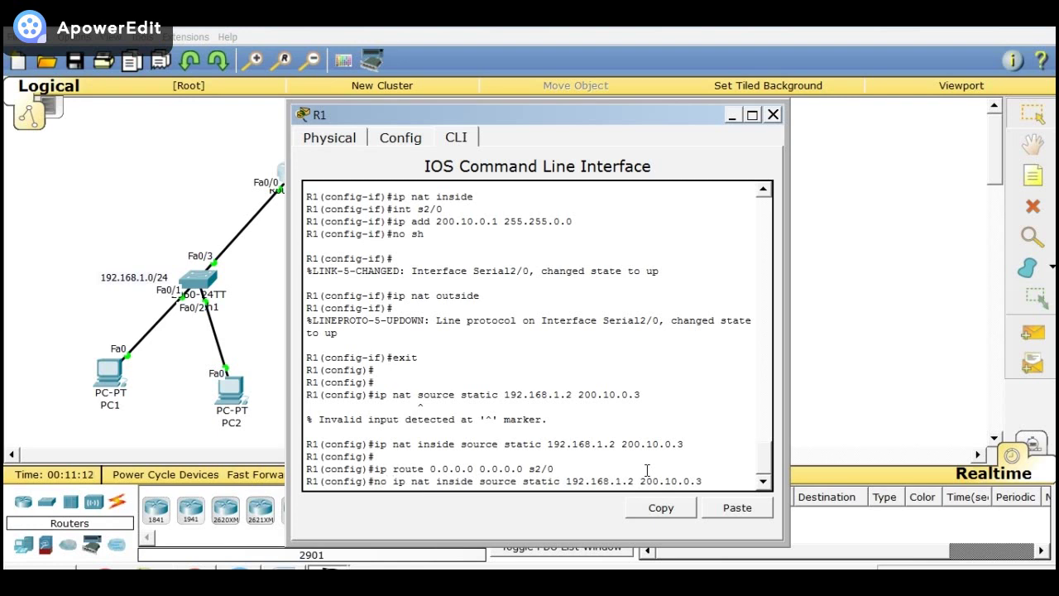
{"action": "key", "text": "Return"}
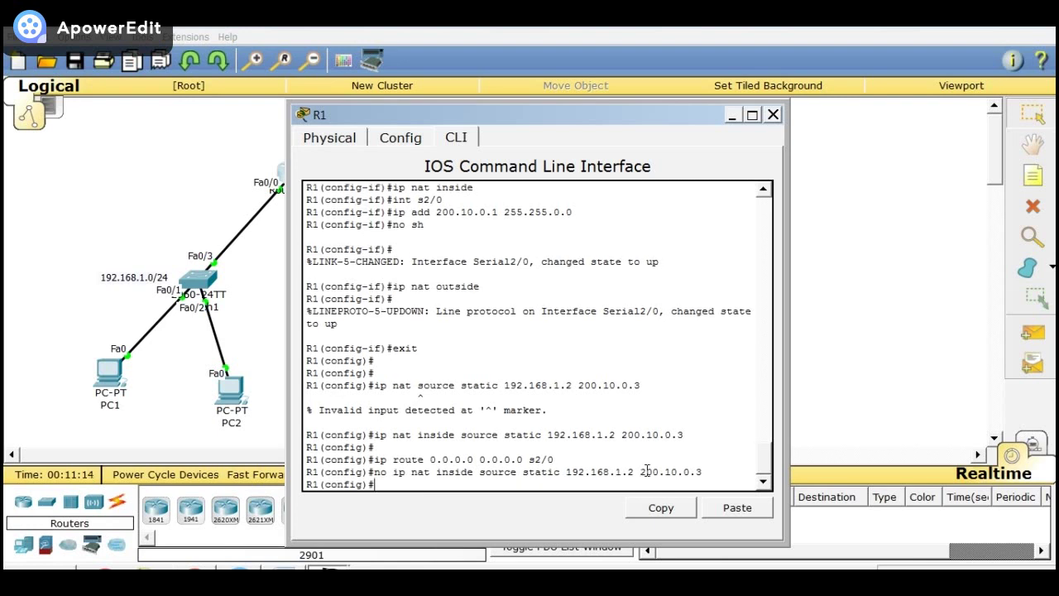
Create the NAT pool pool-nat-lan on R1, ranging from 200.10.0.3 to 200.10.0.10 with netmask 255.255.0.0
{"action": "left_click_drag", "start_coordinate": [507, 116], "coordinate": [714, 108]}
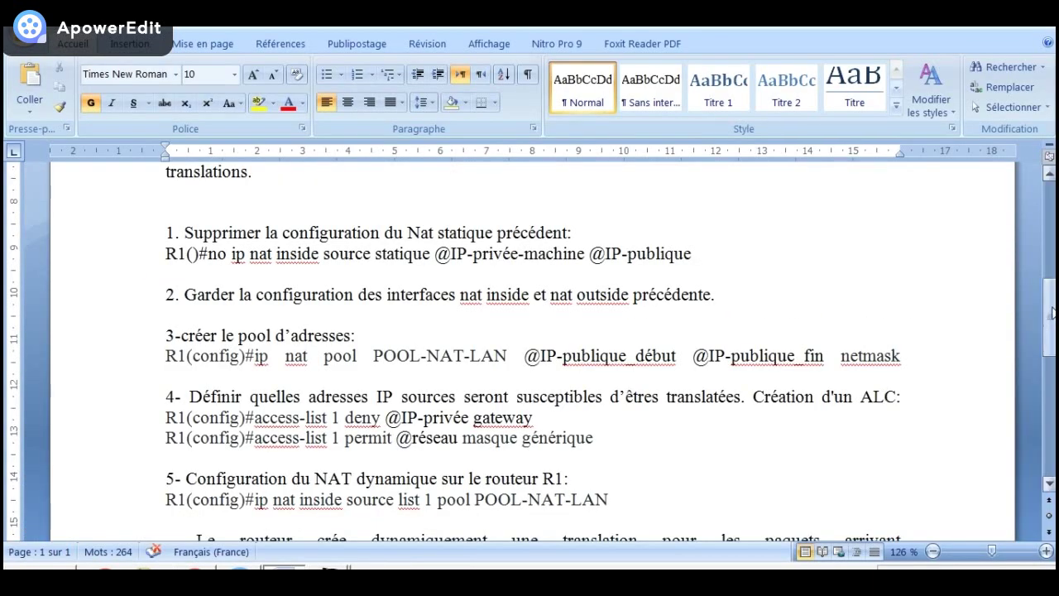
{"action": "left_click_drag", "start_coordinate": [1053, 313], "coordinate": [1053, 333]}
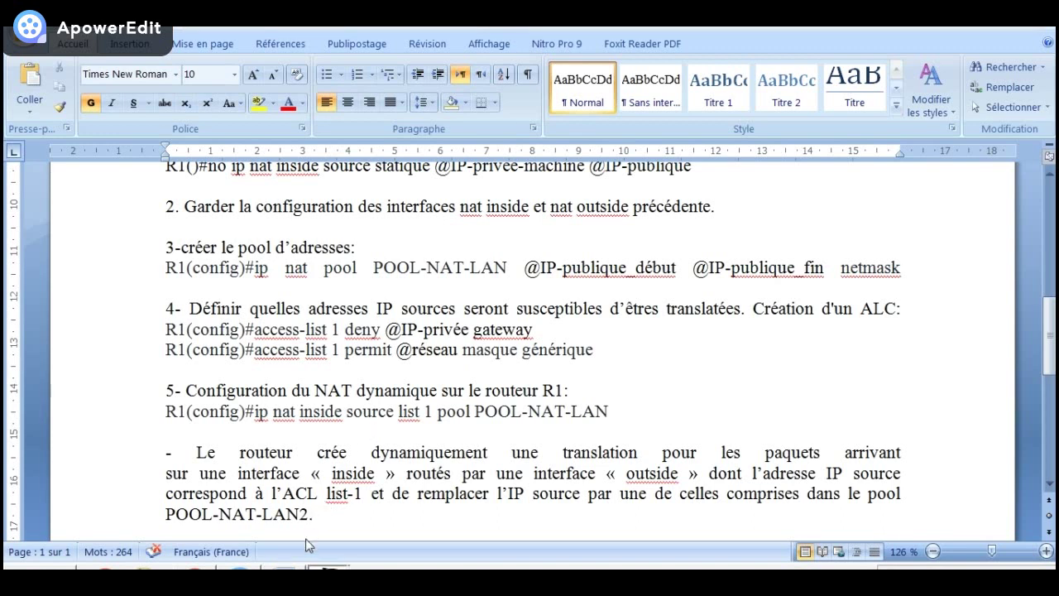
{"action": "left_click", "coordinate": [319, 572]}
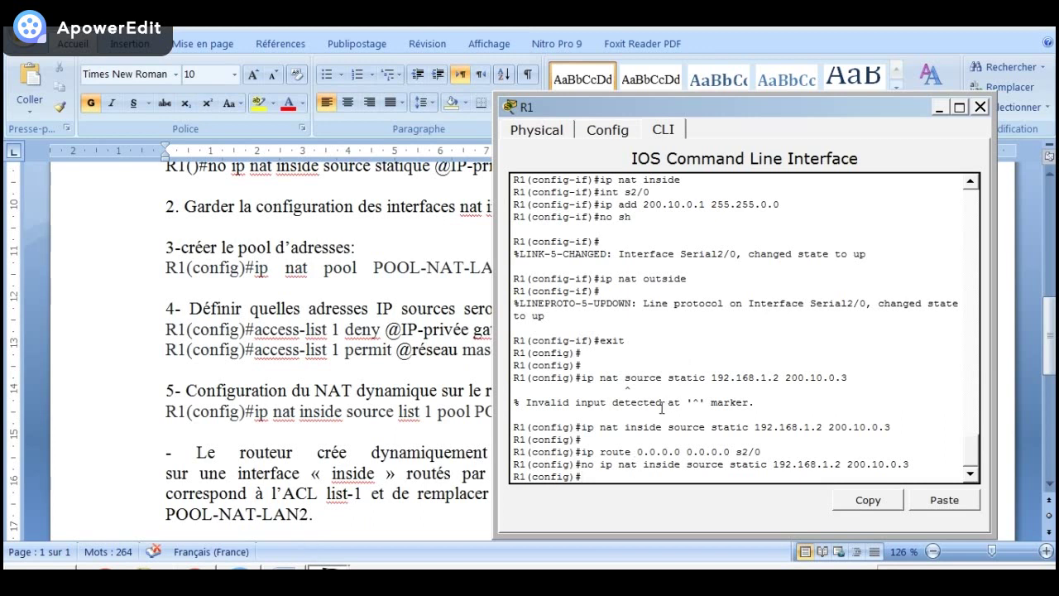
{"action": "type", "text": "ip nat pool"}
{"action": "left_click_drag", "start_coordinate": [790, 100], "coordinate": [845, 109]}
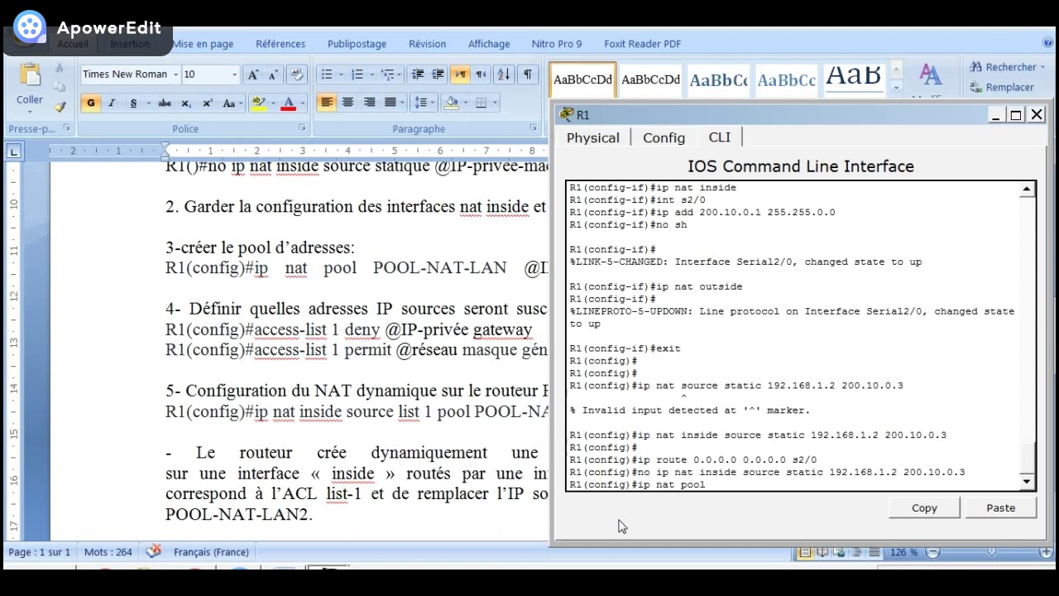
{"action": "type", "text": "pool-nat-lan"}
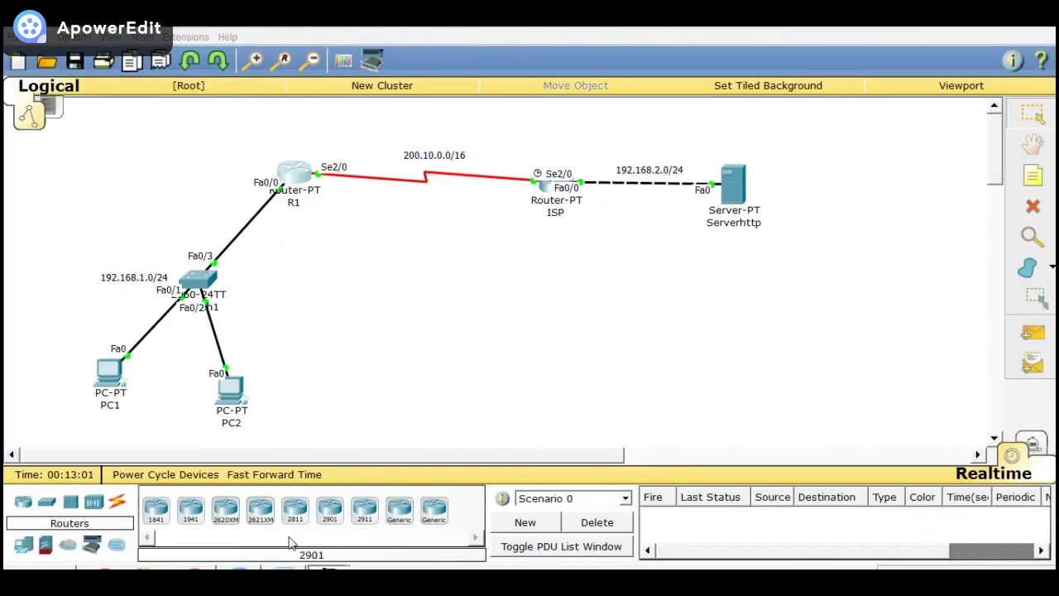
{"action": "left_click", "coordinate": [290, 536]}
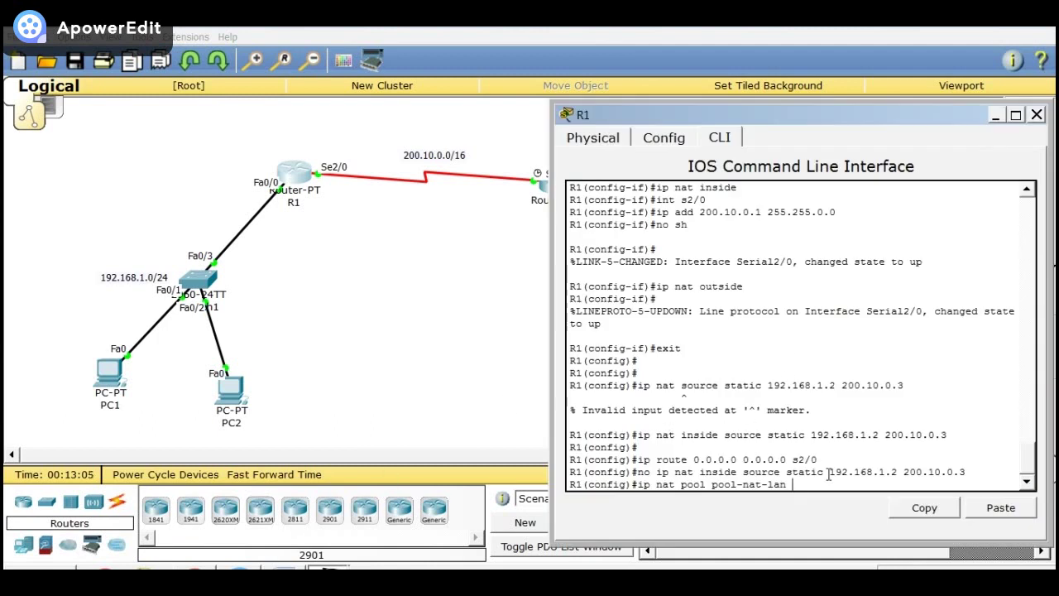
{"action": "type", "text": "200.10.0.3 200.10.0."}
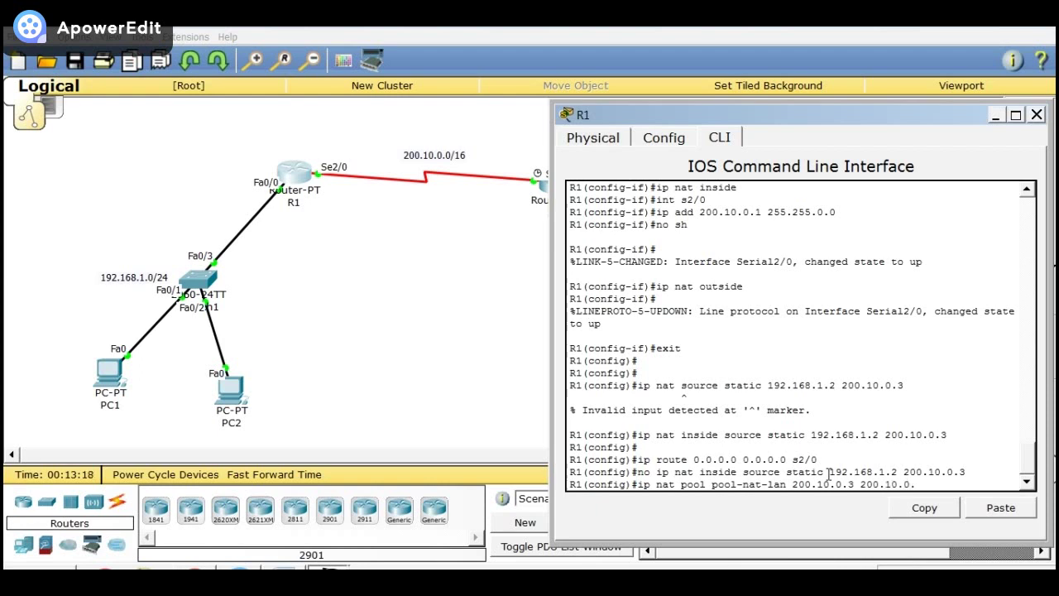
{"action": "type", "text": "10"}
{"action": "type", "text": "netmask 255.2"}
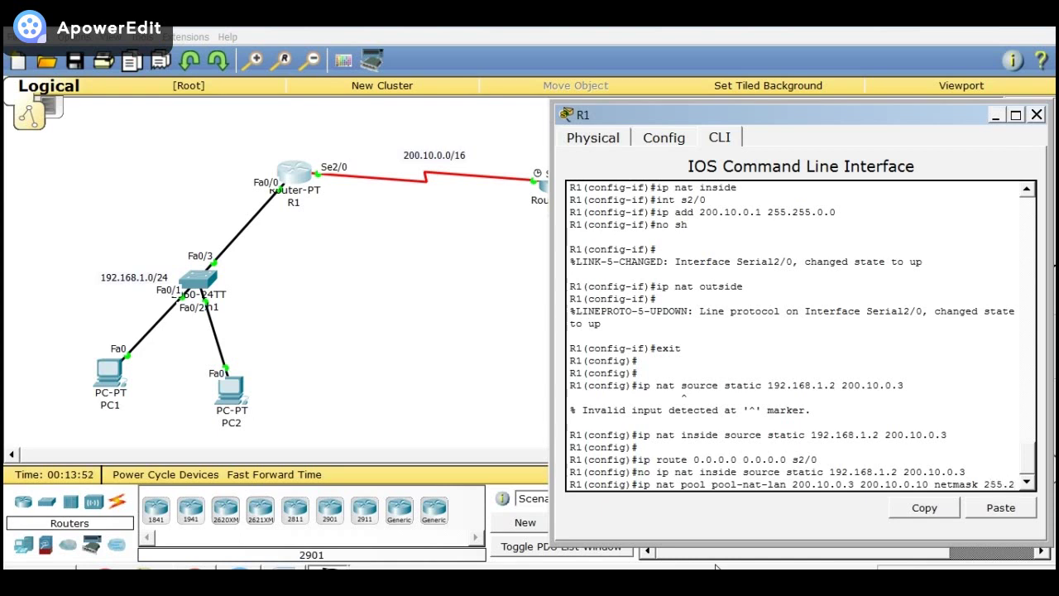
{"action": "type", "text": "55.0.00"}
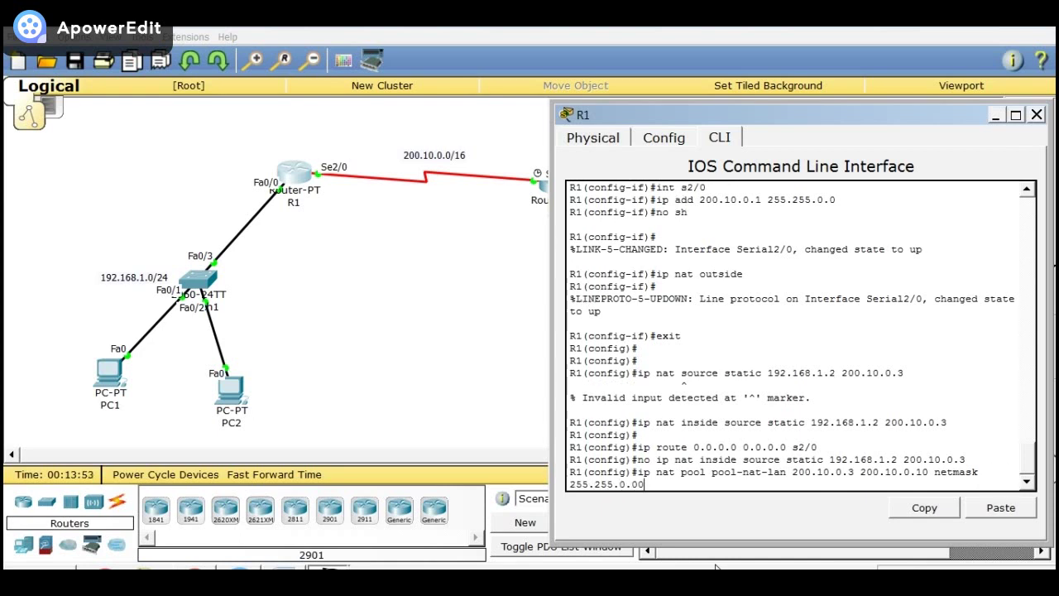
{"action": "key", "text": "BackSpace"}
{"action": "key", "text": "Return"}
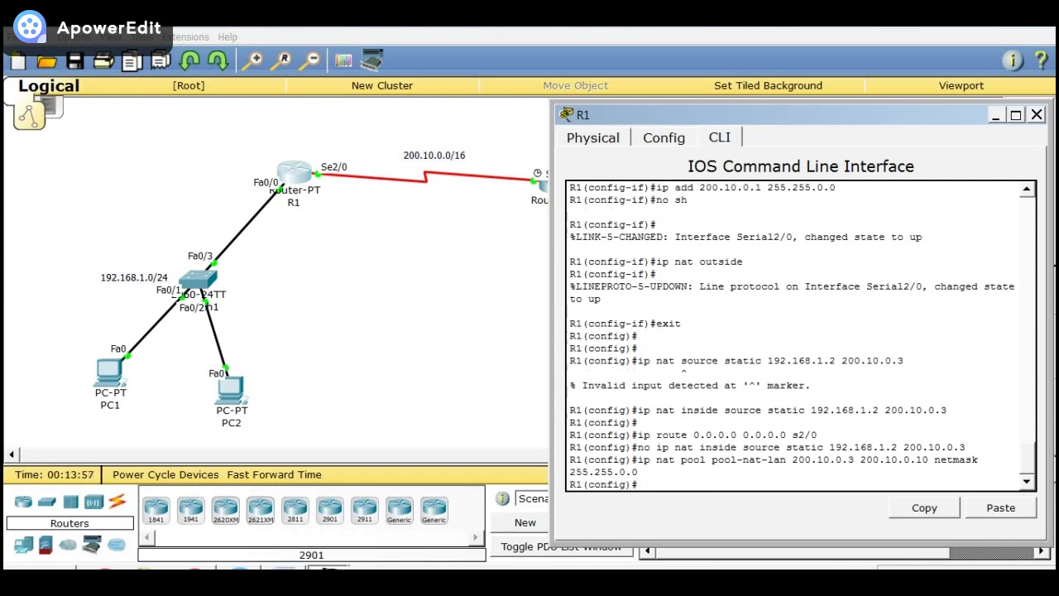
Consult the access-list instructions in Word, and add a Packet Tracer note below the serial link reading "ALC: 192.168.1.0" and "192.168.1.1"
{"action": "key", "text": "alt+Tab"}
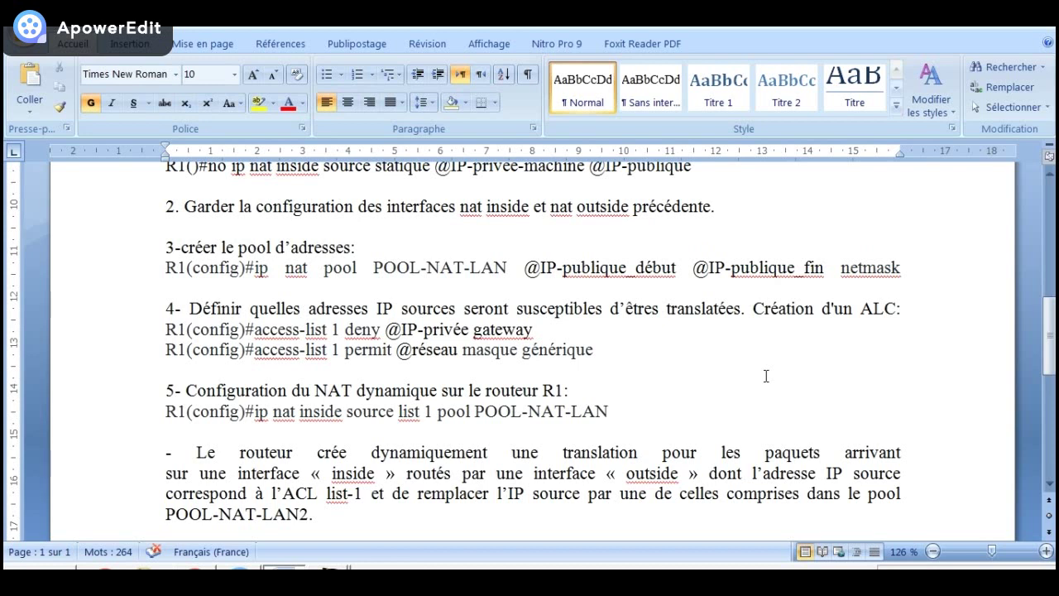
{"action": "left_click_drag", "start_coordinate": [1051, 336], "coordinate": [1053, 362]}
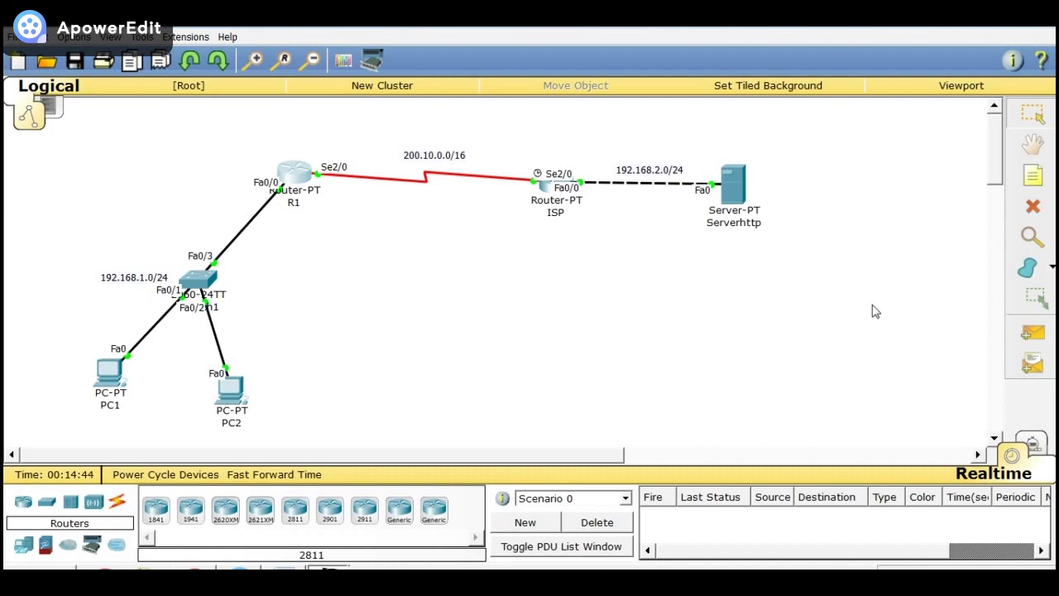
{"action": "left_click", "coordinate": [1040, 149]}
{"action": "left_click", "coordinate": [436, 308]}
{"action": "type", "text": "ALC:"}
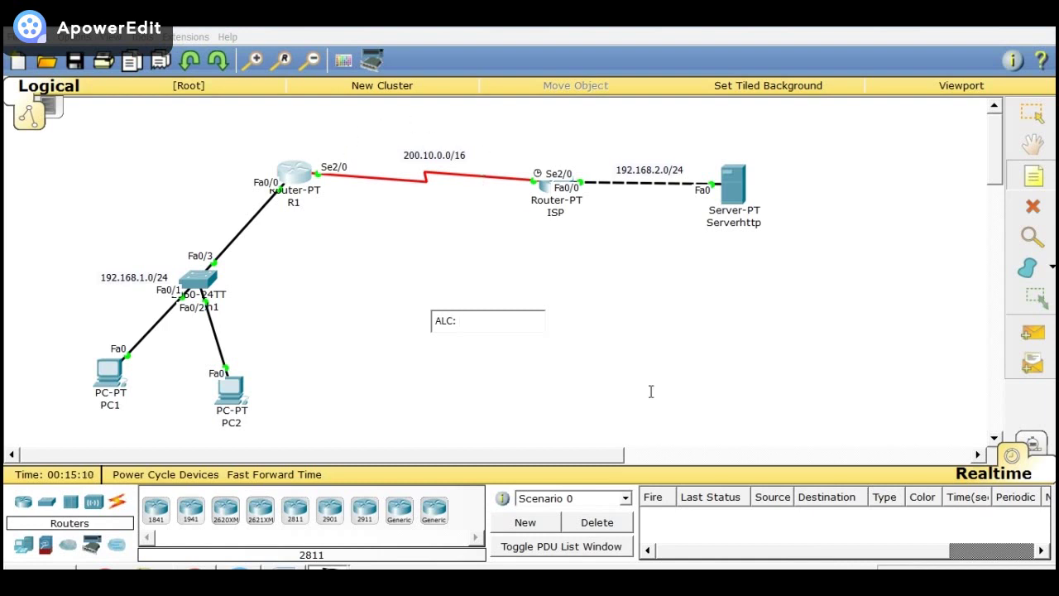
{"action": "type", "text": "192.168."}
{"action": "type", "text": "1.0"}
{"action": "type", "text": "192.16"}
{"action": "type", "text": "8.1.1"}
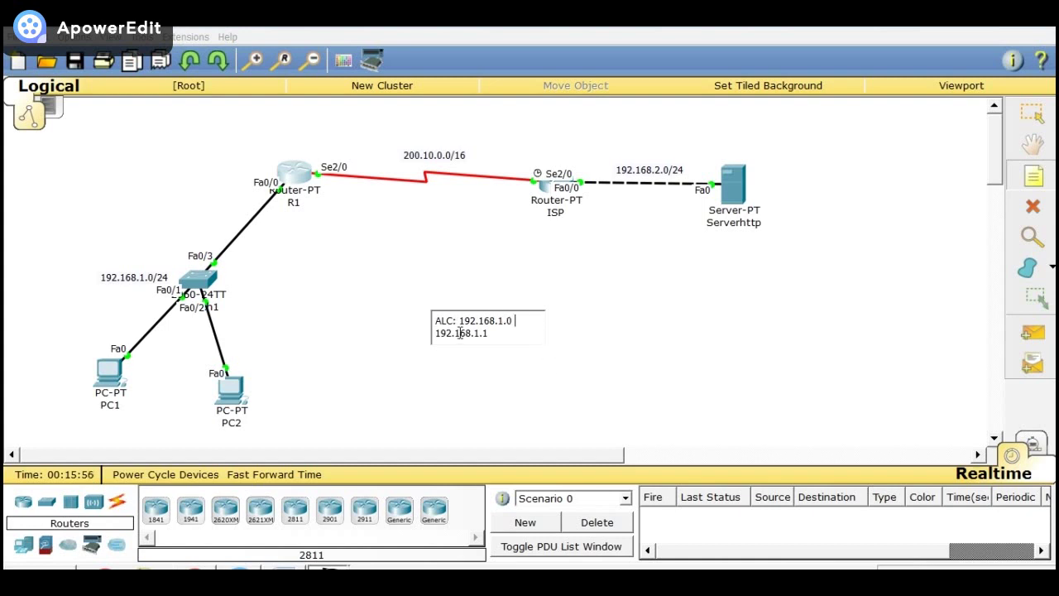
Complete the ALC note by marking 192.168.1.0 as "permission: permit" and 192.168.1.1 as "deny"
{"action": "type", "text": "permission "}
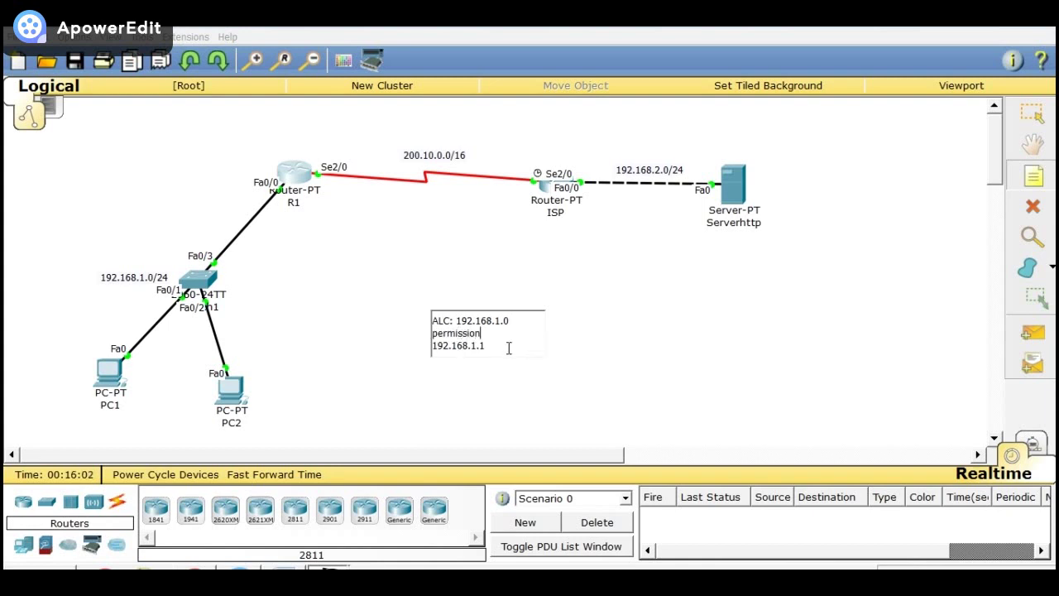
{"action": "type", "text": "192.168.1.1"}
{"action": "type", "text": "deny"}
{"action": "left_click", "coordinate": [496, 332]}
{"action": "type", "text": ": permit"}
Copy the "access-list 1 permit" command template from the Word document and paste it at R1's configuration prompt in Packet Tracer
{"action": "left_click", "coordinate": [284, 569]}
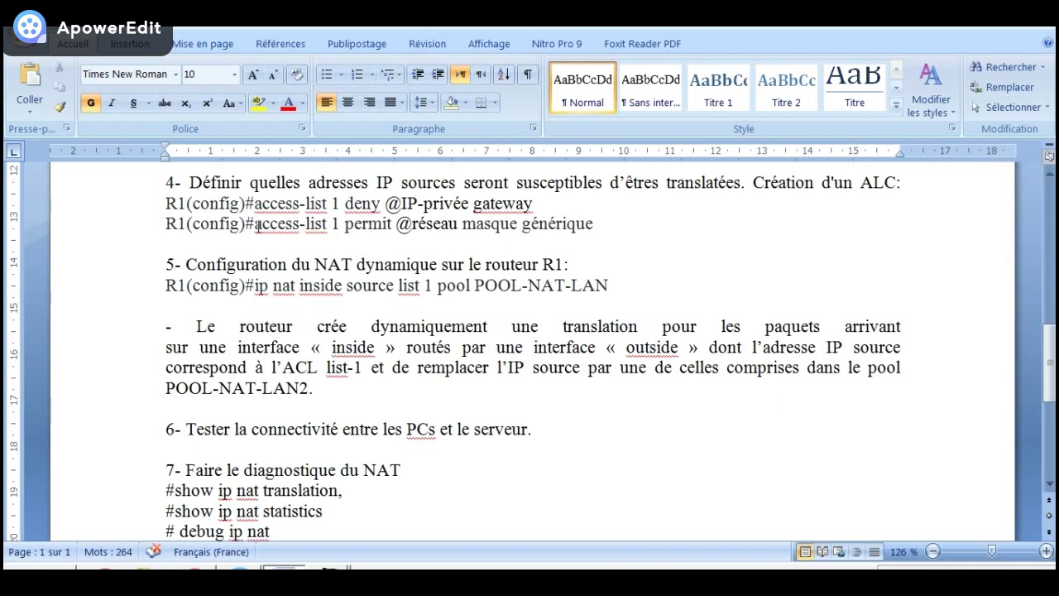
{"action": "left_click_drag", "start_coordinate": [254, 223], "coordinate": [608, 224]}
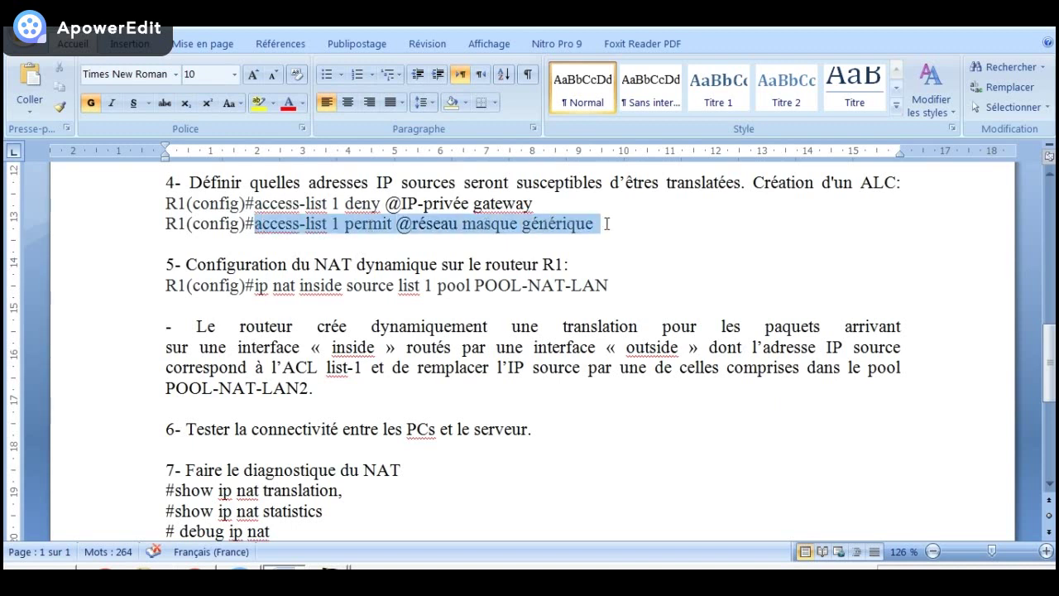
{"action": "right_click", "coordinate": [524, 226]}
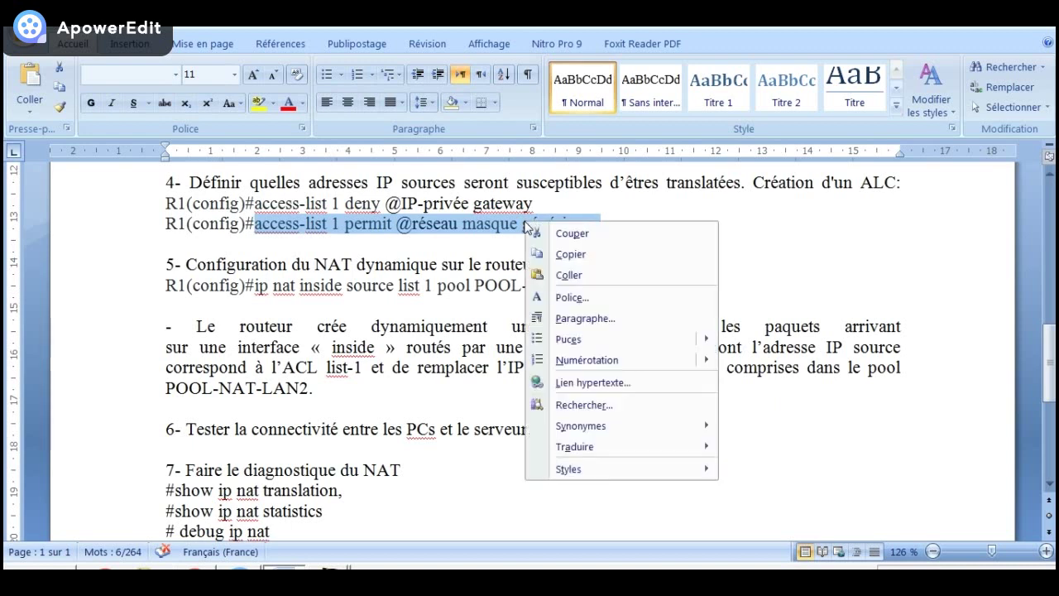
{"action": "left_click", "coordinate": [584, 253]}
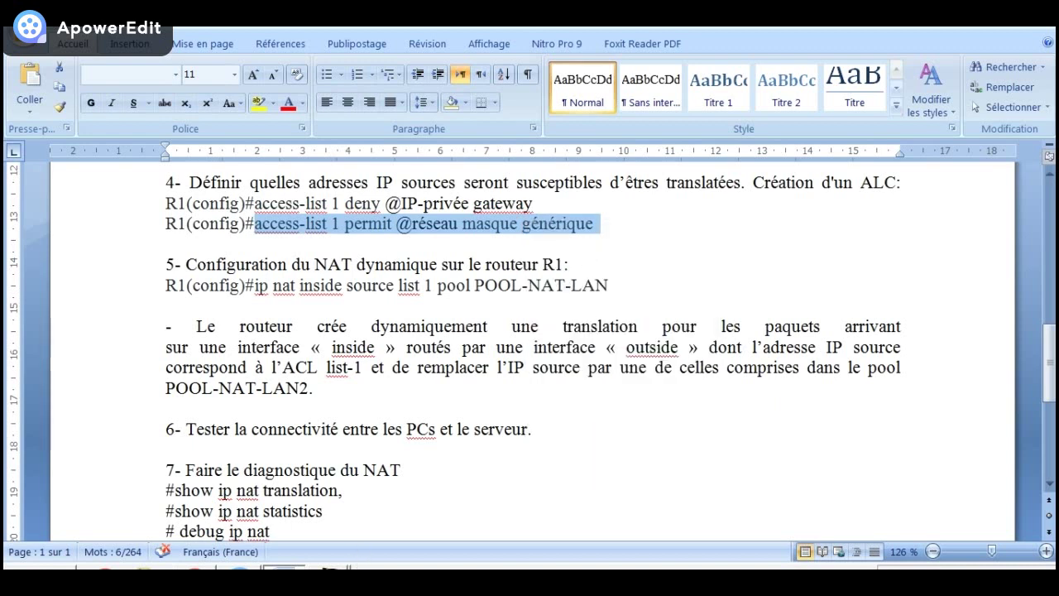
{"action": "left_click", "coordinate": [346, 571]}
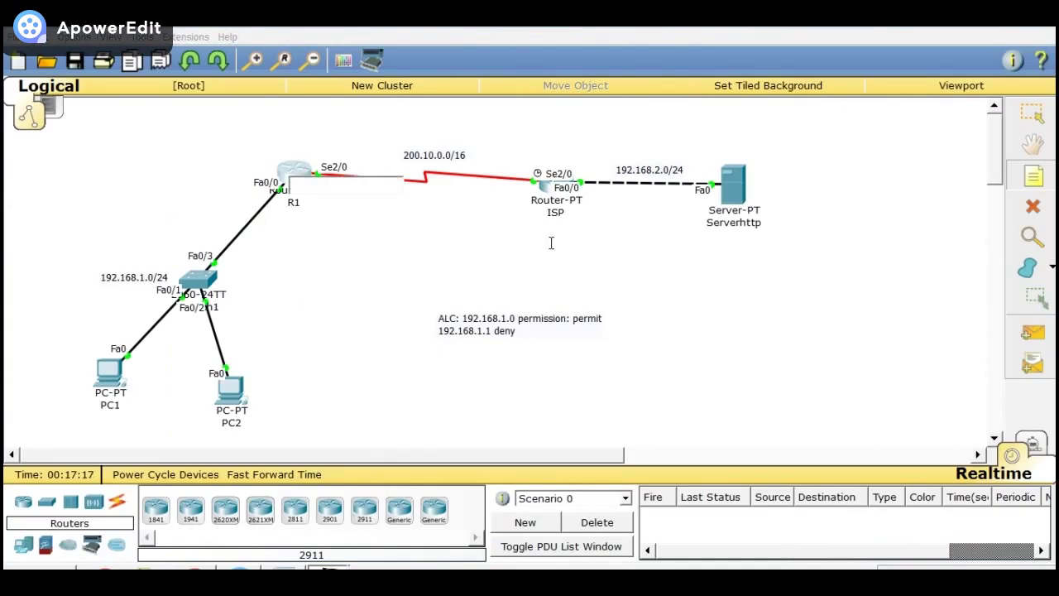
{"action": "left_click", "coordinate": [294, 176]}
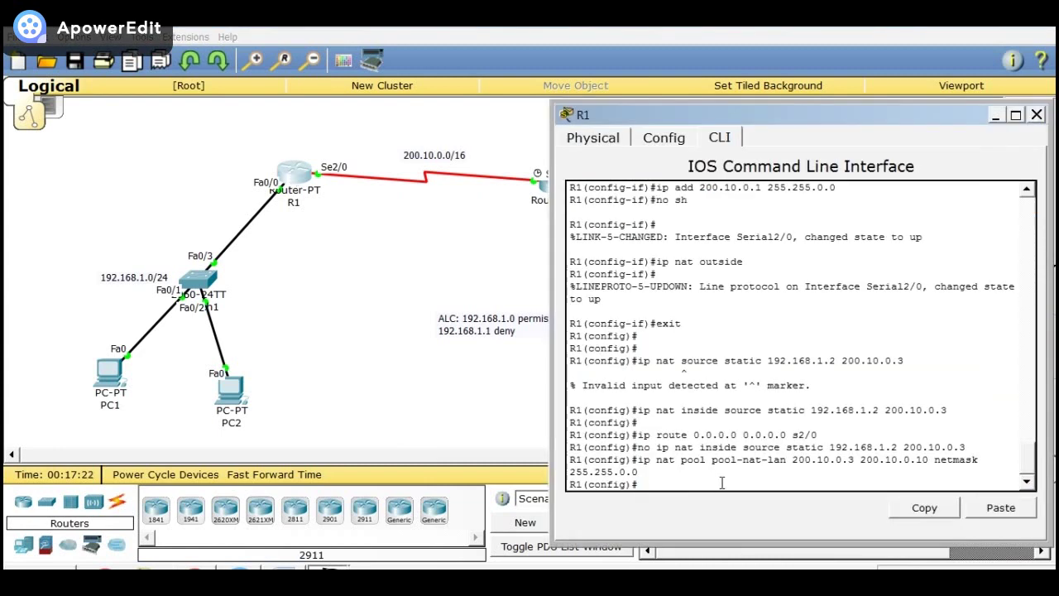
{"action": "left_click", "coordinate": [998, 513]}
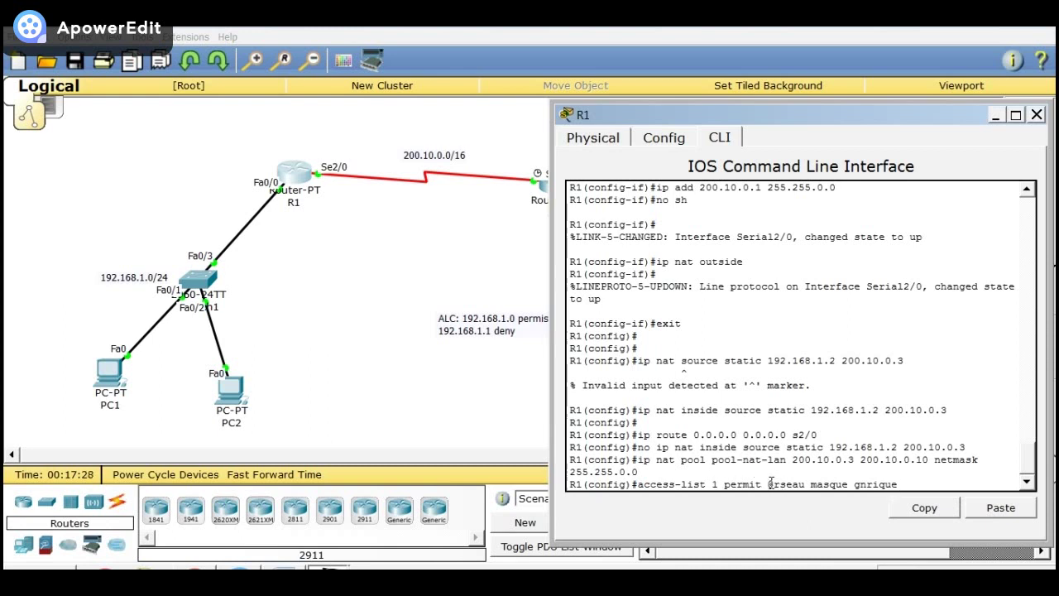
Complete the permit rule on R1 as access-list 1 permit 192.168.1.0 0.0.0.255 and run it
{"action": "type", "text": "192.168"}
{"action": "key", "text": "Left"}
{"action": "key", "text": "Left"}
{"action": "key", "text": "Left"}
{"action": "key", "text": "Left"}
{"action": "key", "text": "Left"}
{"action": "key", "text": "Left"}
{"action": "key", "text": "Left"}
{"action": "key", "text": "Left"}
{"action": "key", "text": "BackSpace"}
{"action": "key", "text": "BackSpace"}
{"action": "key", "text": "BackSpace"}
{"action": "key", "text": "BackSpace"}
{"action": "key", "text": "BackSpace"}
{"action": "key", "text": "BackSpace"}
{"action": "key", "text": "BackSpace"}
{"action": "key", "text": "BackSpace"}
{"action": "key", "text": "BackSpace"}
{"action": "key", "text": "BackSpace"}
{"action": "key", "text": "BackSpace"}
{"action": "key", "text": "BackSpace"}
{"action": "key", "text": "BackSpace"}
{"action": "key", "text": "BackSpace"}
{"action": "key", "text": "BackSpace"}
{"action": "key", "text": "BackSpace"}
{"action": "key", "text": "BackSpace"}
{"action": "key", "text": "BackSpace"}
{"action": "key", "text": "BackSpace"}
{"action": "key", "text": "BackSpace"}
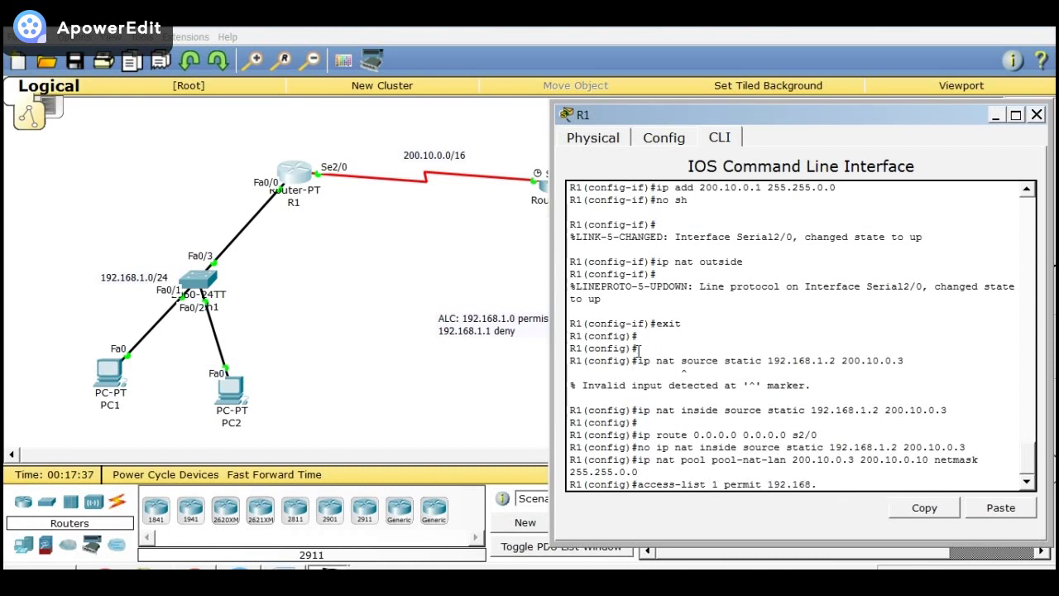
{"action": "key", "text": "Right"}
{"action": "key", "text": "Right"}
{"action": "key", "text": "Right"}
{"action": "key", "text": "Right"}
{"action": "type", "text": ".0"}
{"action": "type", "text": "0.0."}
{"action": "type", "text": "0.255"}
{"action": "key", "text": "Return"}
Recall the permit rule on R1, change it to access-list 1 deny 192.168.1.1 and run it
{"action": "key", "text": "Up"}
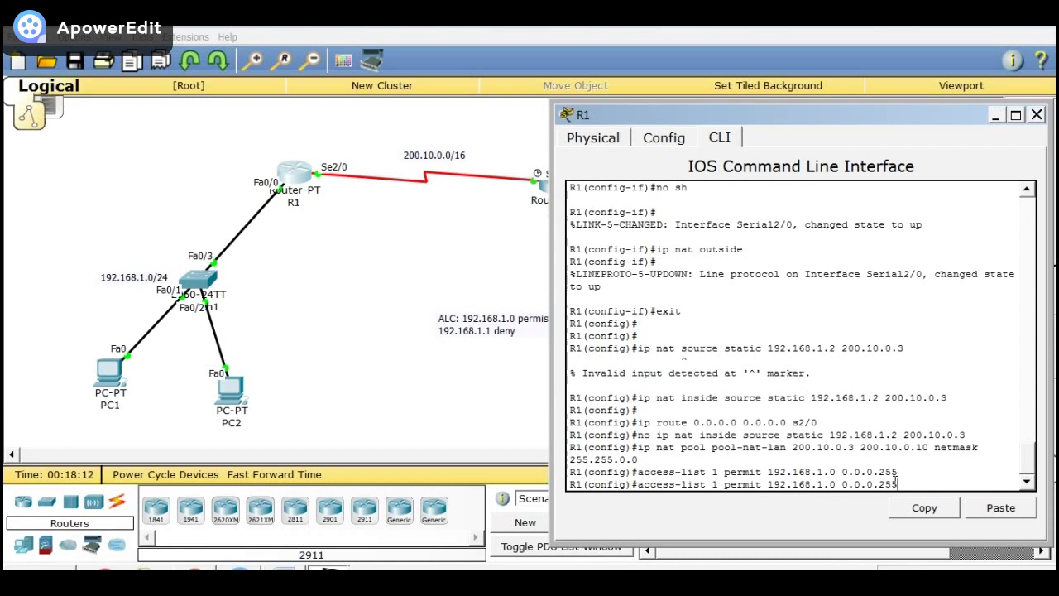
{"action": "key", "text": "BackSpace"}
{"action": "key", "text": "BackSpace"}
{"action": "key", "text": "BackSpace"}
{"action": "key", "text": "BackSpace"}
{"action": "key", "text": "BackSpace"}
{"action": "key", "text": "BackSpace"}
{"action": "key", "text": "BackSpace"}
{"action": "key", "text": "BackSpace"}
{"action": "key", "text": "BackSpace"}
{"action": "key", "text": "BackSpace"}
{"action": "key", "text": "BackSpace"}
{"action": "key", "text": "BackSpace"}
{"action": "key", "text": "BackSpace"}
{"action": "key", "text": "BackSpace"}
{"action": "key", "text": "BackSpace"}
{"action": "key", "text": "BackSpace"}
{"action": "key", "text": "BackSpace"}
{"action": "key", "text": "BackSpace"}
{"action": "key", "text": "BackSpace"}
{"action": "key", "text": "BackSpace"}
{"action": "key", "text": "BackSpace"}
{"action": "key", "text": "BackSpace"}
{"action": "key", "text": "BackSpace"}
{"action": "key", "text": "BackSpace"}
{"action": "key", "text": "BackSpace"}
{"action": "key", "text": "BackSpace"}
{"action": "key", "text": "BackSpace"}
{"action": "key", "text": "BackSpace"}
{"action": "type", "text": "deny"}
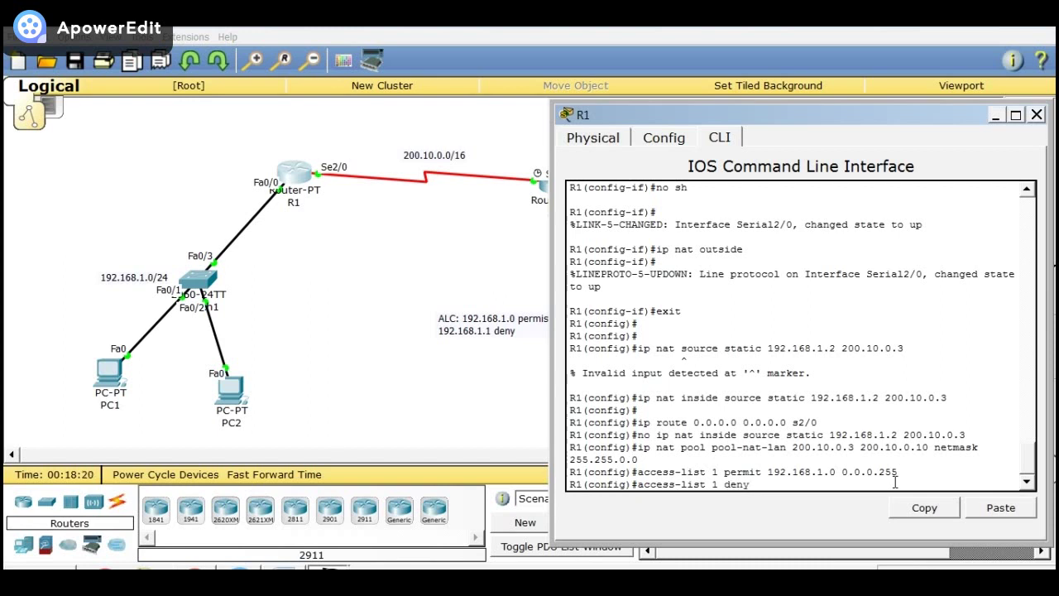
{"action": "type", "text": " 192.168.1.1"}
{"action": "key", "text": "Return"}
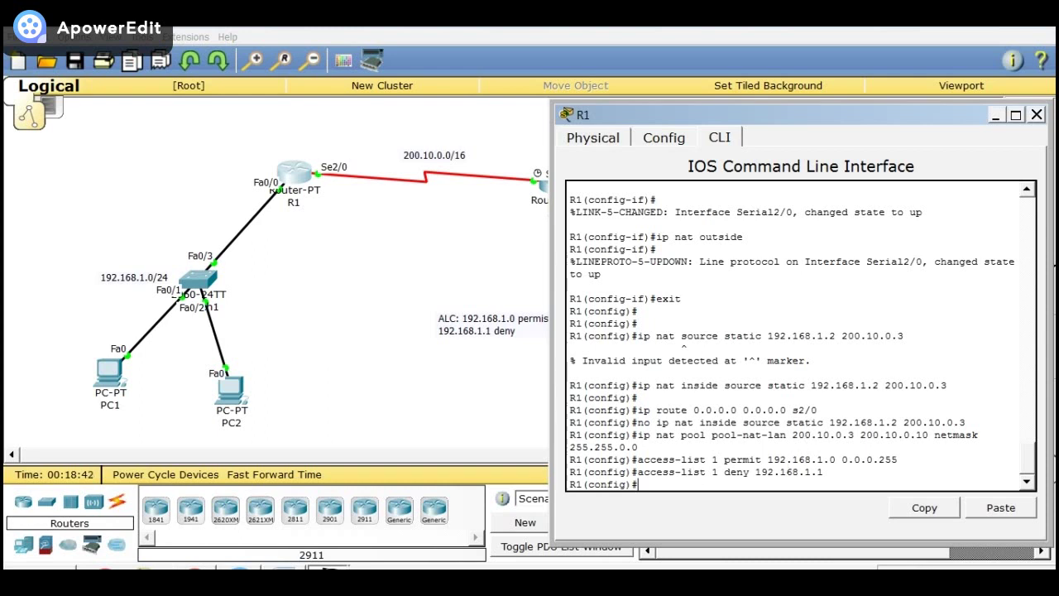
Copy the command "ip nat inside source list 1 pool POOL-NAT-LAN" from section 5 of the Word document
{"action": "key", "text": "alt+Tab"}
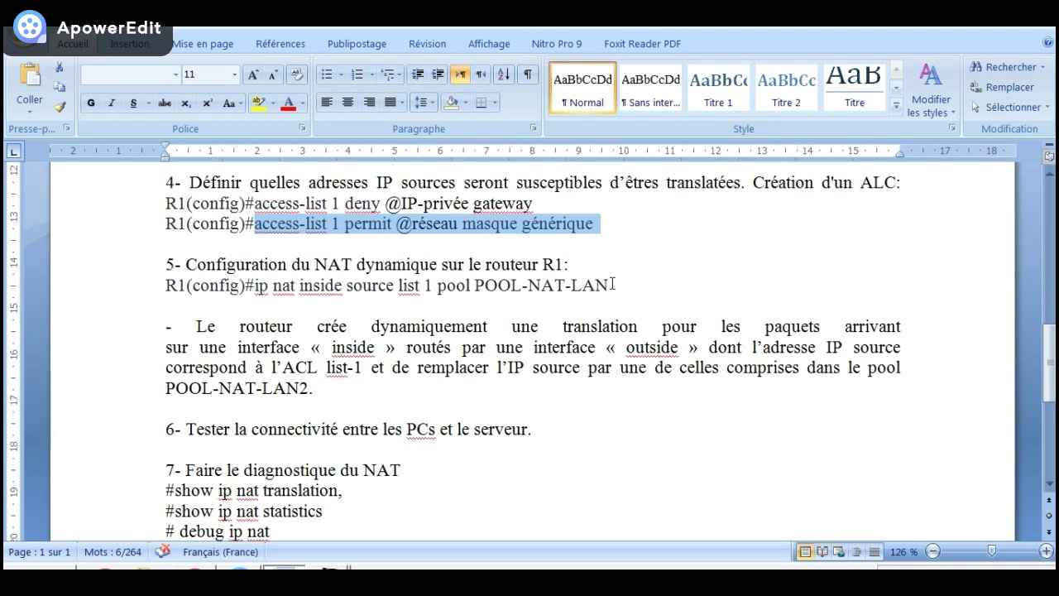
{"action": "left_click_drag", "start_coordinate": [613, 284], "coordinate": [260, 295]}
{"action": "right_click", "coordinate": [260, 294]}
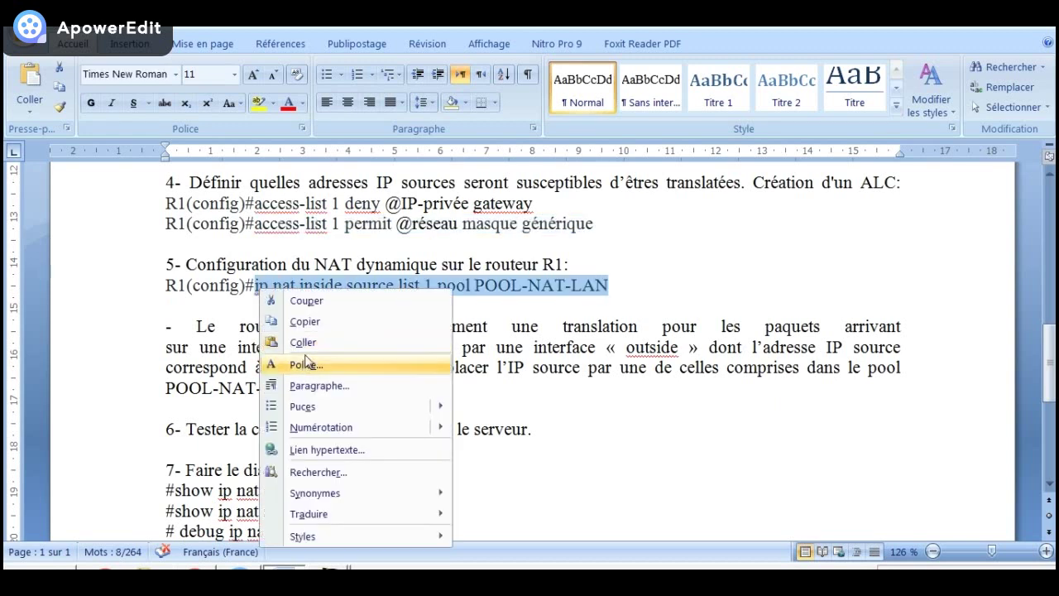
{"action": "left_click", "coordinate": [312, 324]}
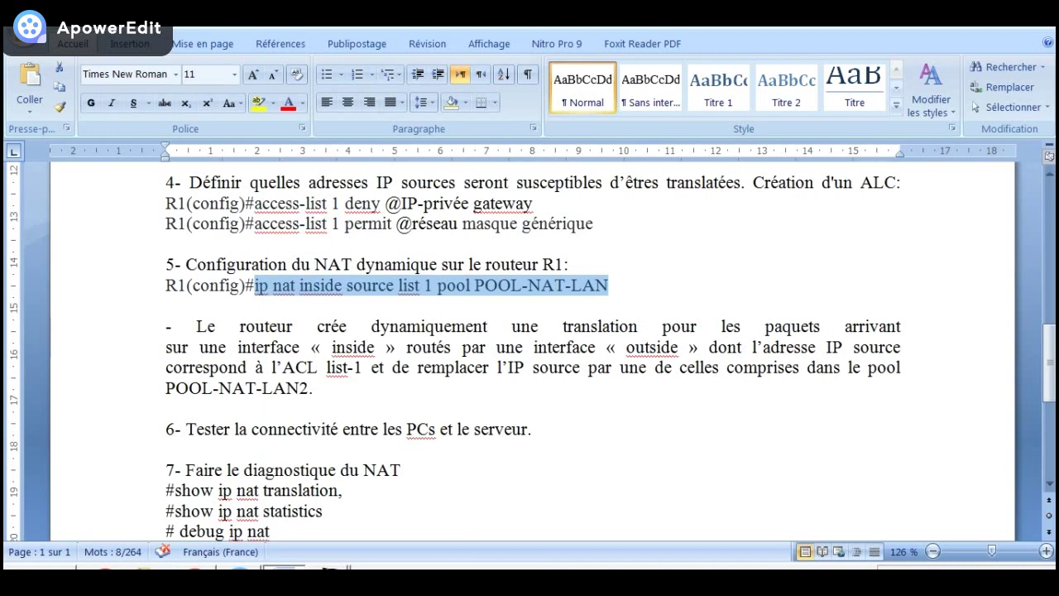
Switch back to Packet Tracer, paste the copied dynamic NAT command at R1's configuration prompt, review the earlier configuration and run the command
{"action": "left_click", "coordinate": [367, 529]}
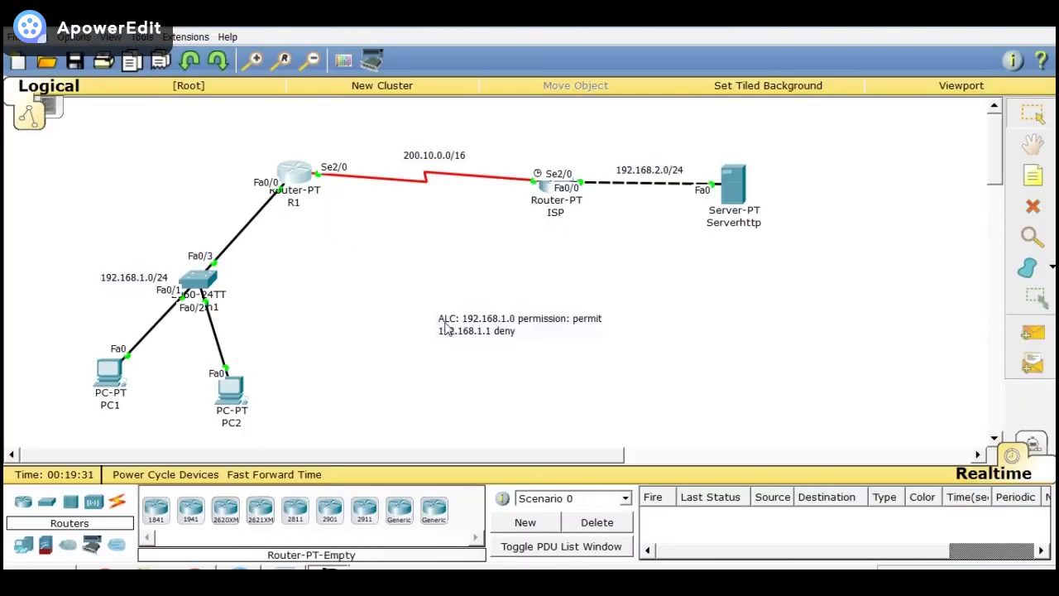
{"action": "left_click", "coordinate": [307, 172]}
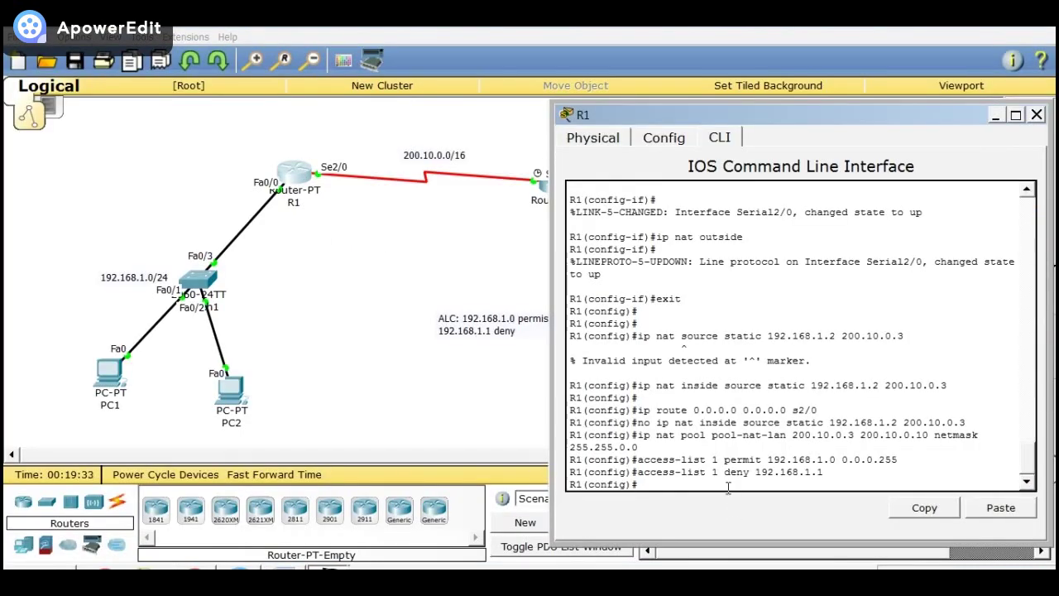
{"action": "left_click", "coordinate": [1011, 512]}
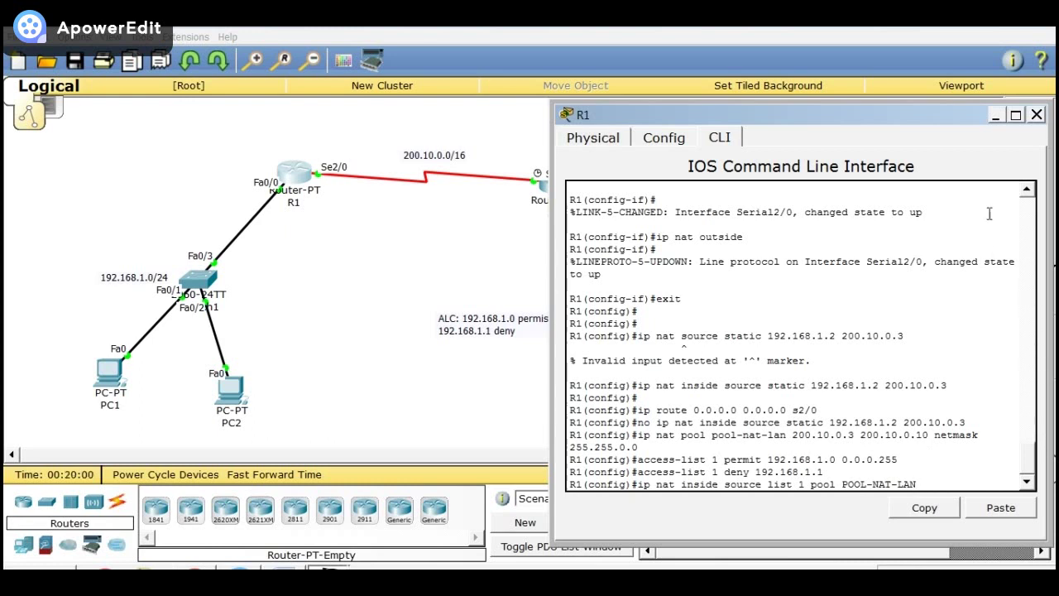
{"action": "left_click", "coordinate": [1026, 192]}
{"action": "left_click", "coordinate": [1026, 192]}
{"action": "left_click", "coordinate": [1026, 192]}
{"action": "left_click", "coordinate": [1026, 192]}
{"action": "left_click", "coordinate": [1026, 192]}
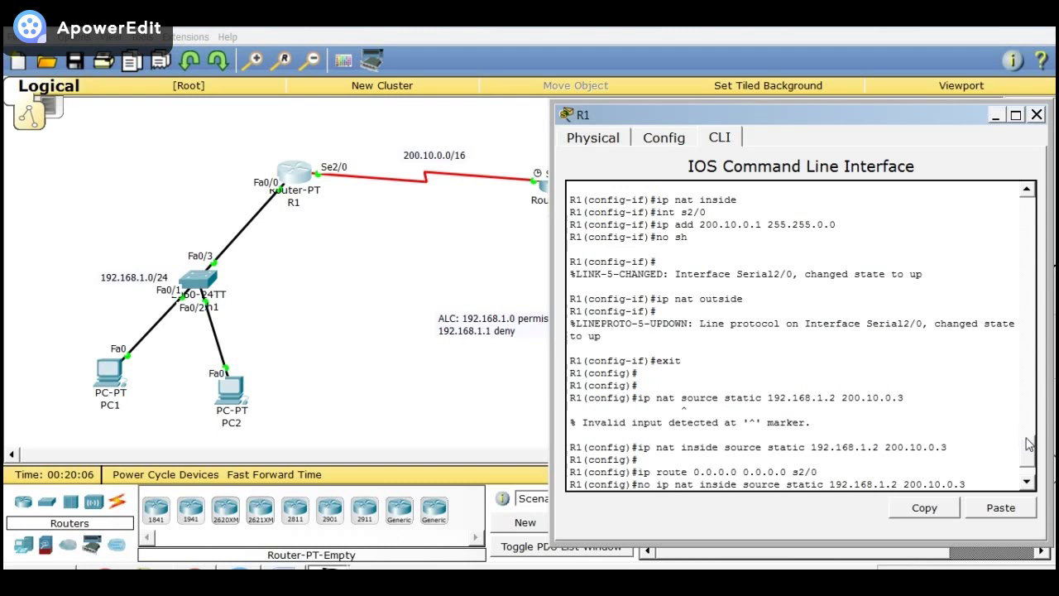
{"action": "key", "text": "ctrl+v"}
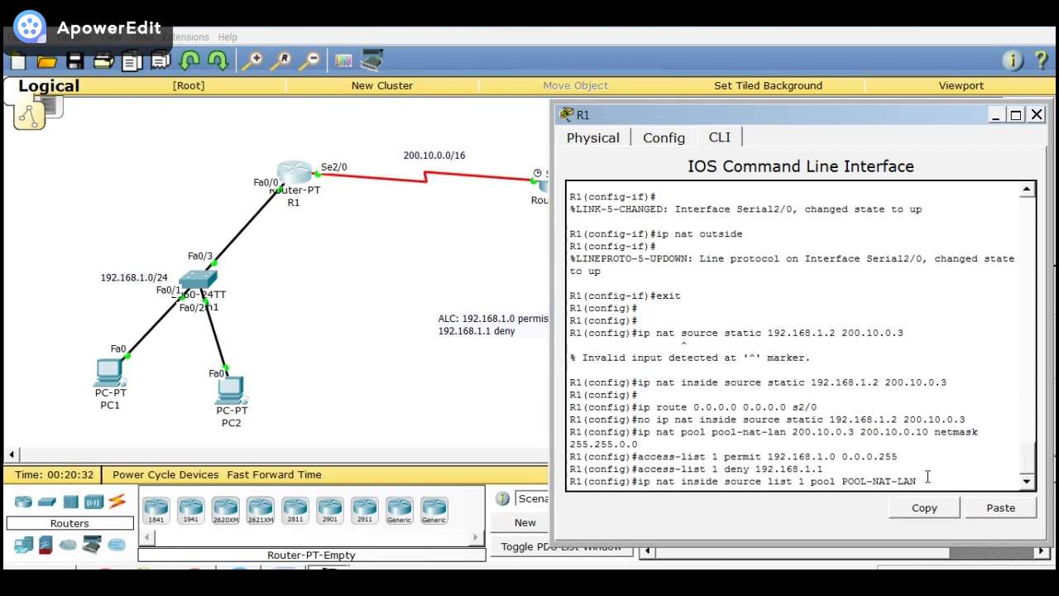
{"action": "key", "text": "Return"}
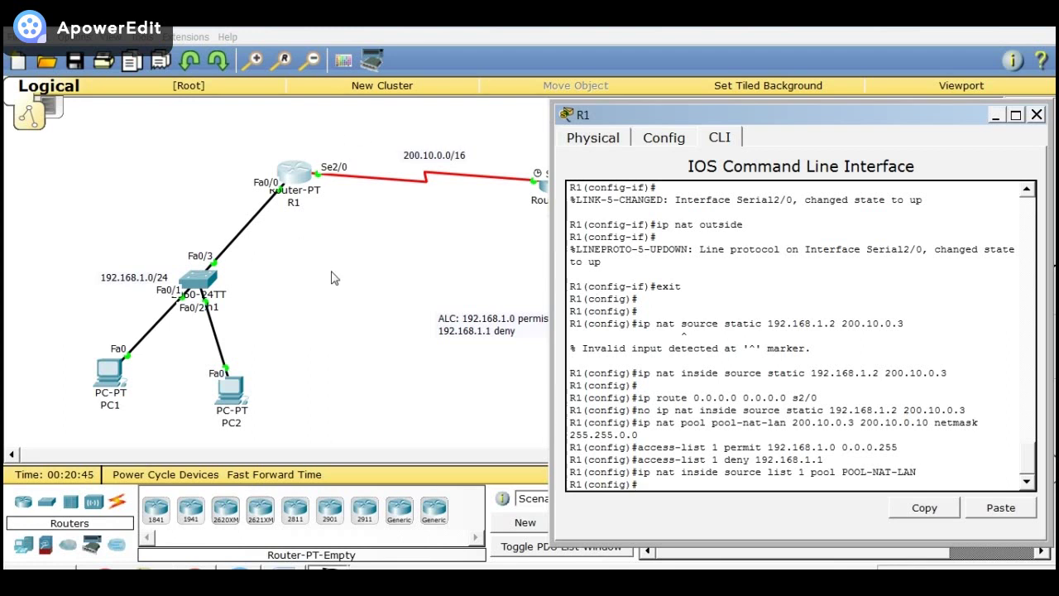
Ping the HTTP server at 192.168.2.2 from PC1's command prompt
{"action": "left_click", "coordinate": [364, 281]}
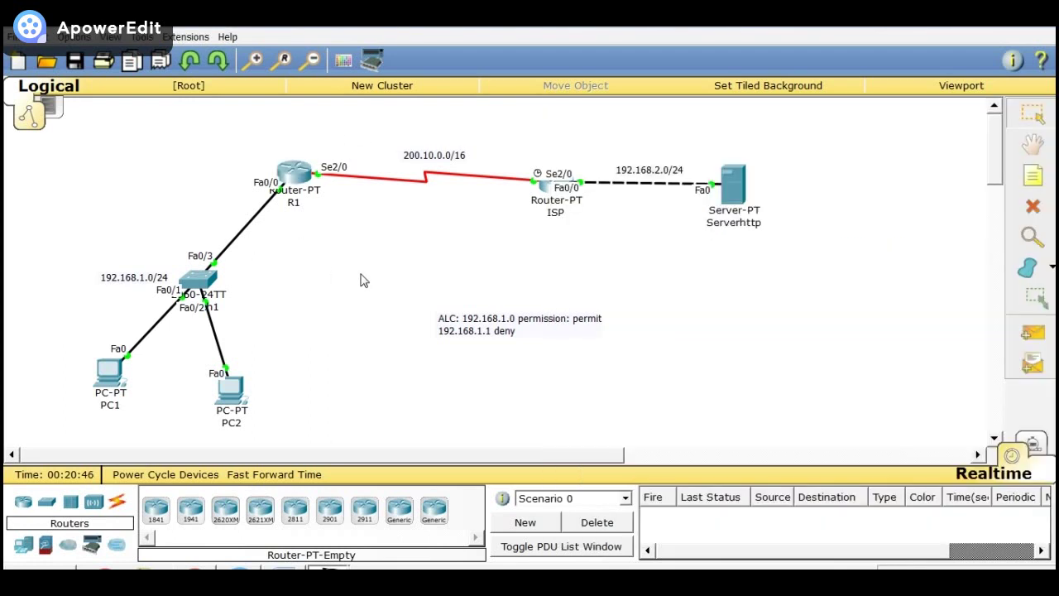
{"action": "left_click", "coordinate": [116, 374]}
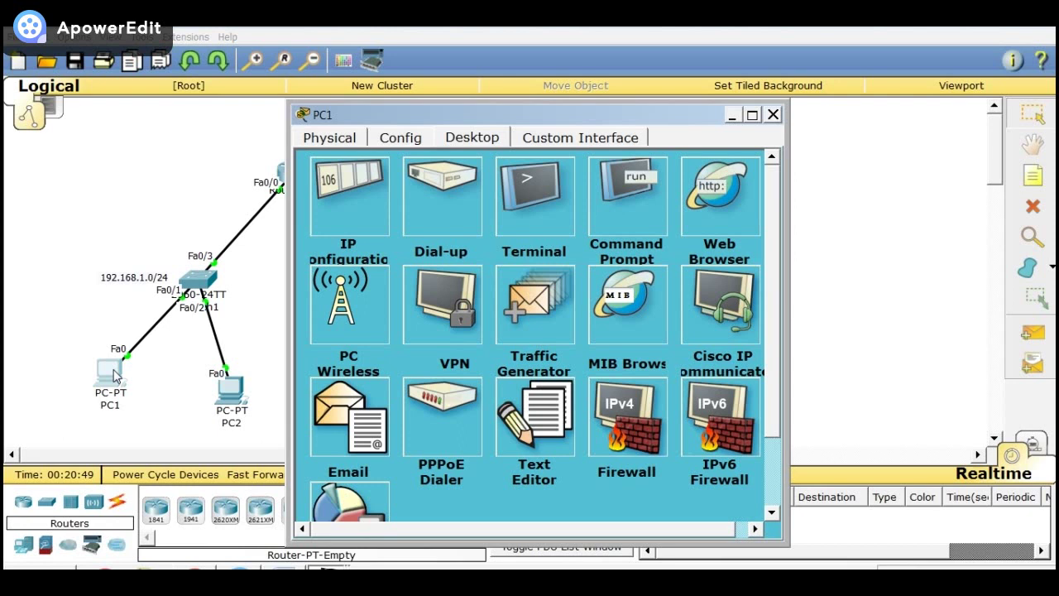
{"action": "left_click", "coordinate": [609, 218]}
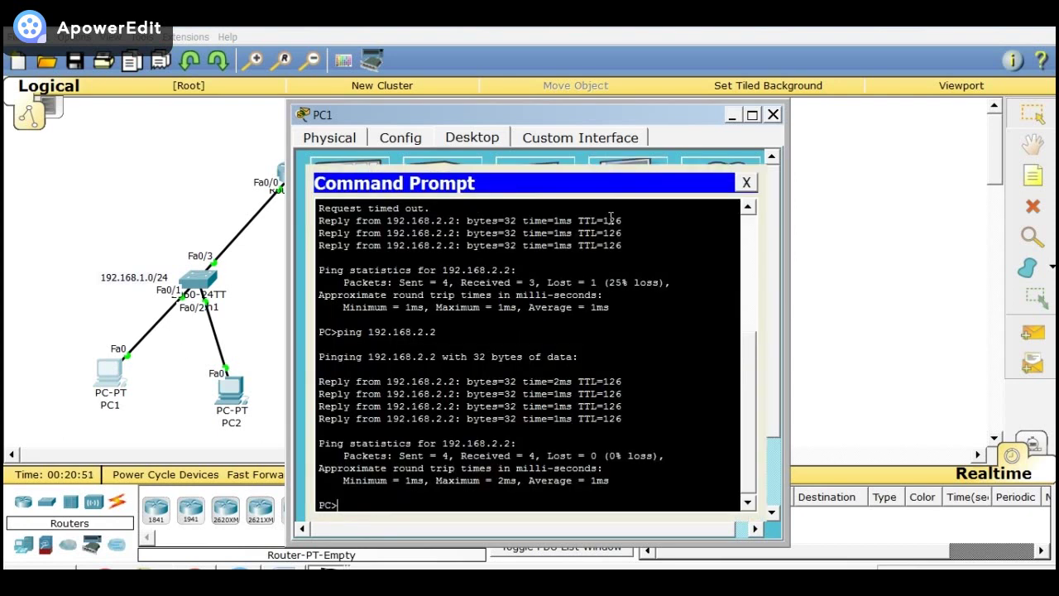
{"action": "key", "text": "Up"}
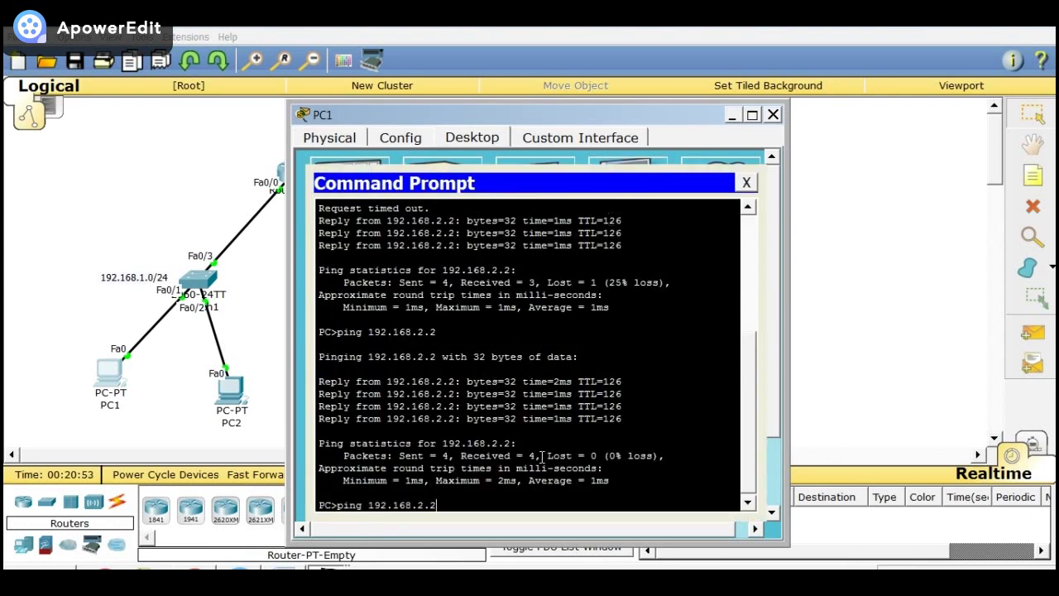
{"action": "key", "text": "Return"}
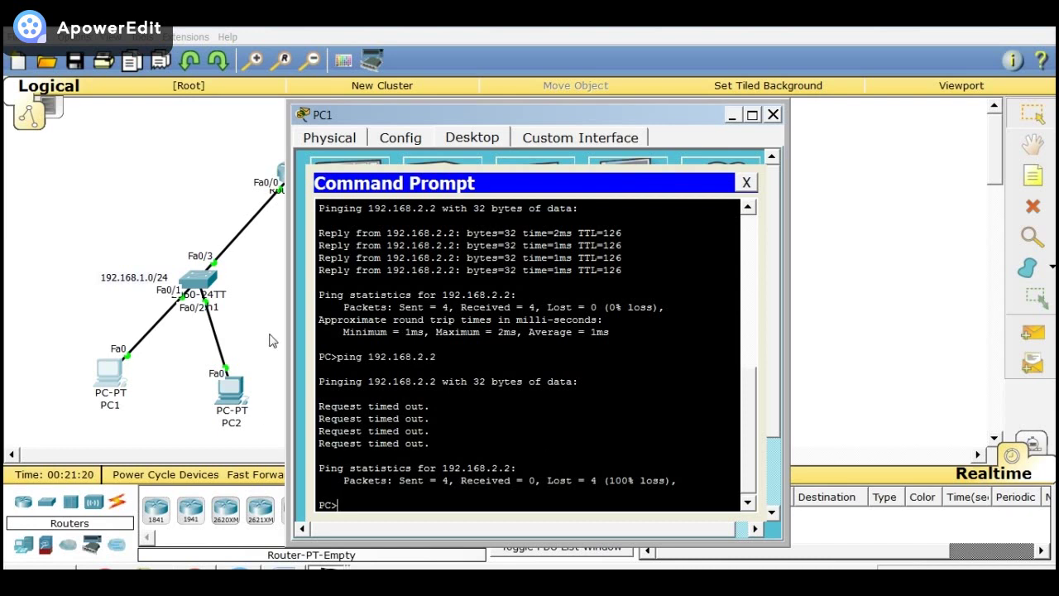
Close PC1's window and ping 192.168.2.2 from PC2's command prompt
{"action": "key", "text": "alt+F4"}
{"action": "left_click", "coordinate": [231, 395]}
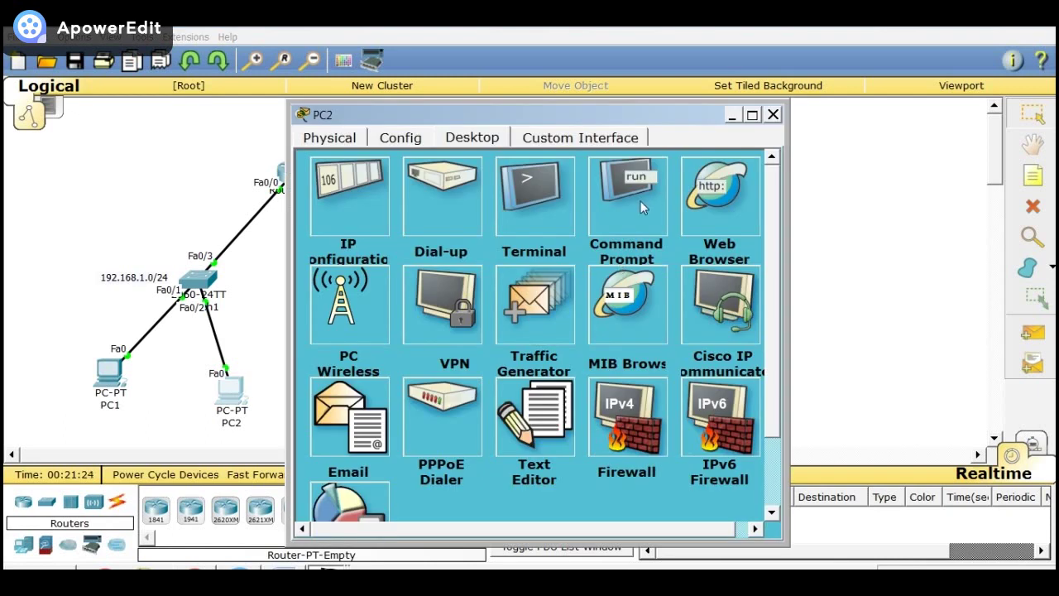
{"action": "left_click", "coordinate": [642, 207]}
{"action": "key", "text": "Up"}
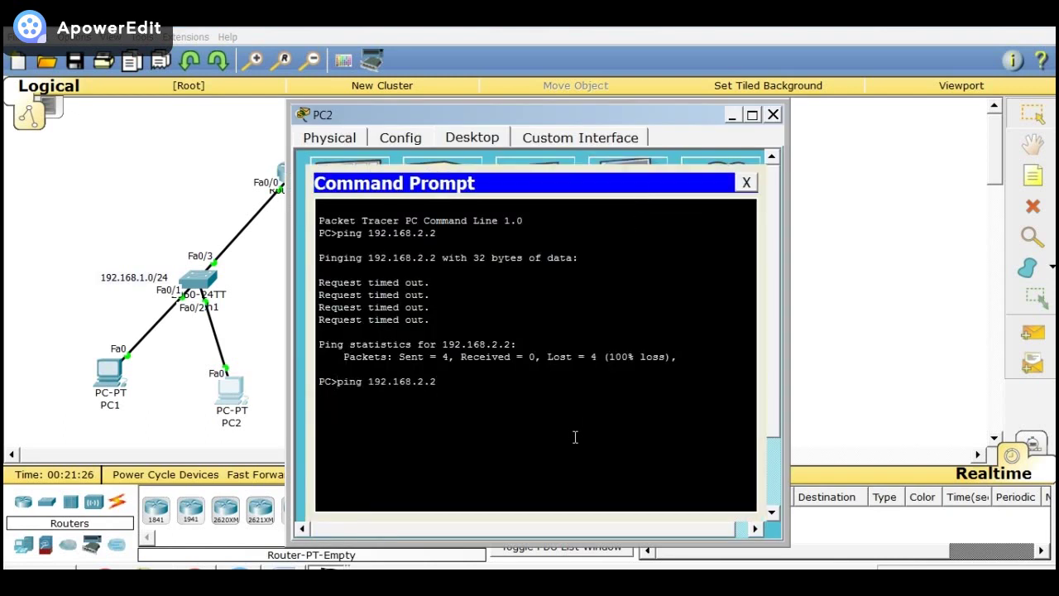
{"action": "key", "text": "Return"}
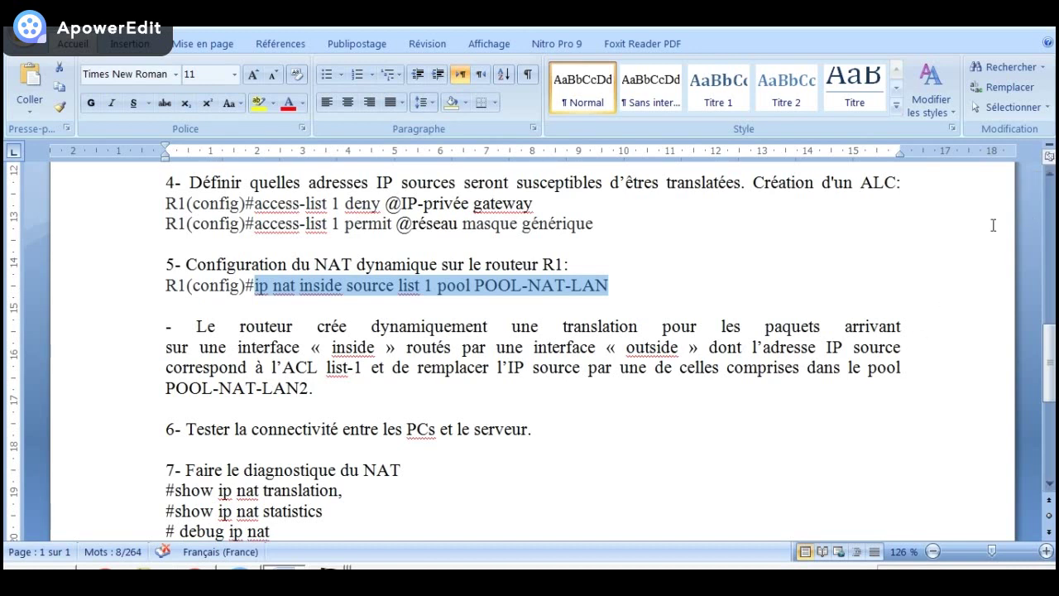
Consult the dynamic NAT instructions in Word and examine the interface addresses of PC1, PC2, the HTTP server and R1 in the Packet Tracer topology
{"action": "left_click", "coordinate": [364, 511]}
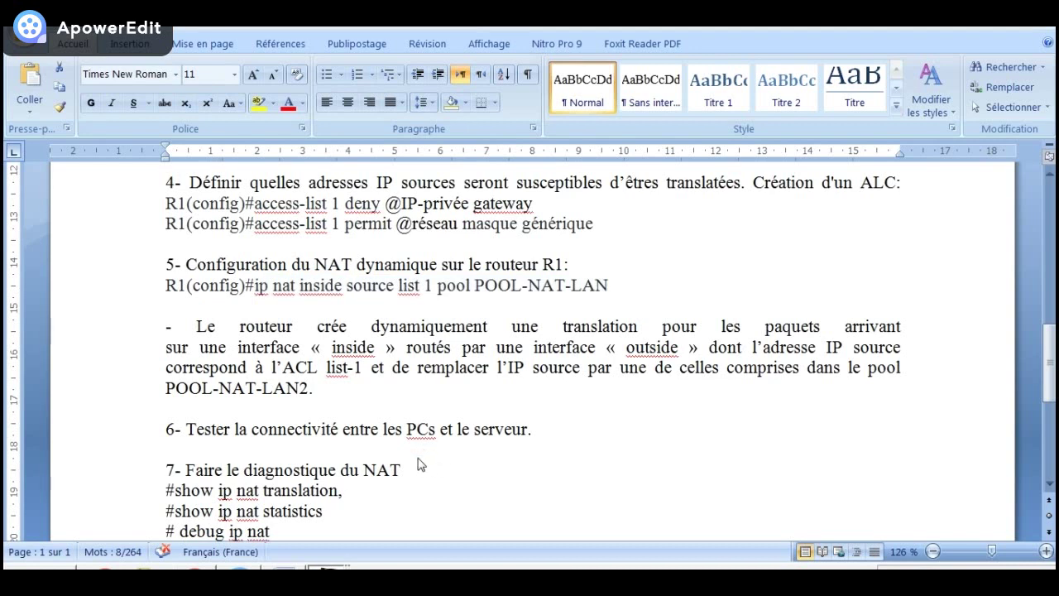
{"action": "key", "text": "alt+Tab"}
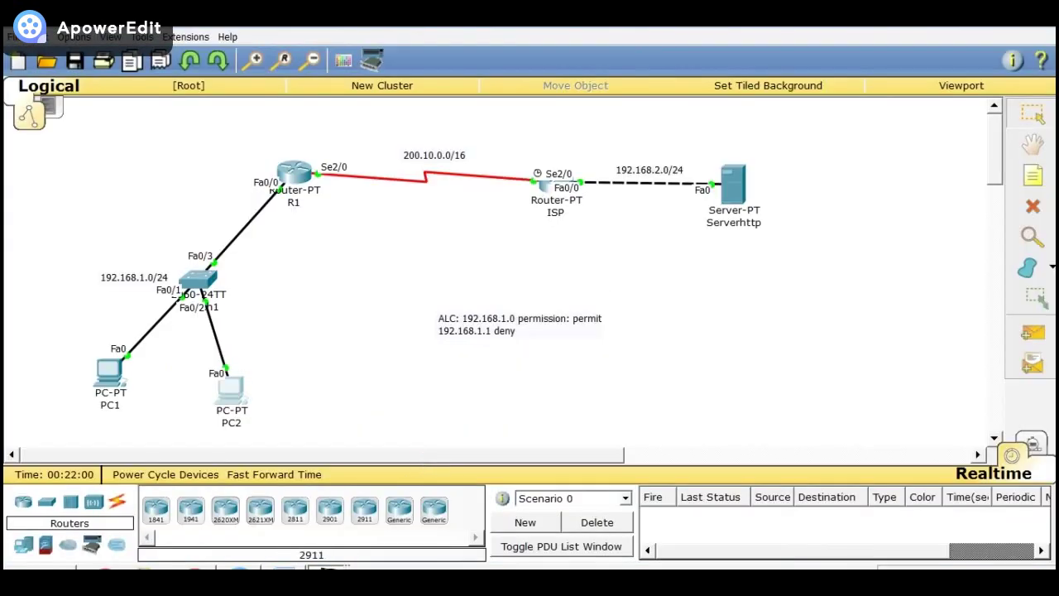
{"action": "key", "text": "alt+Tab"}
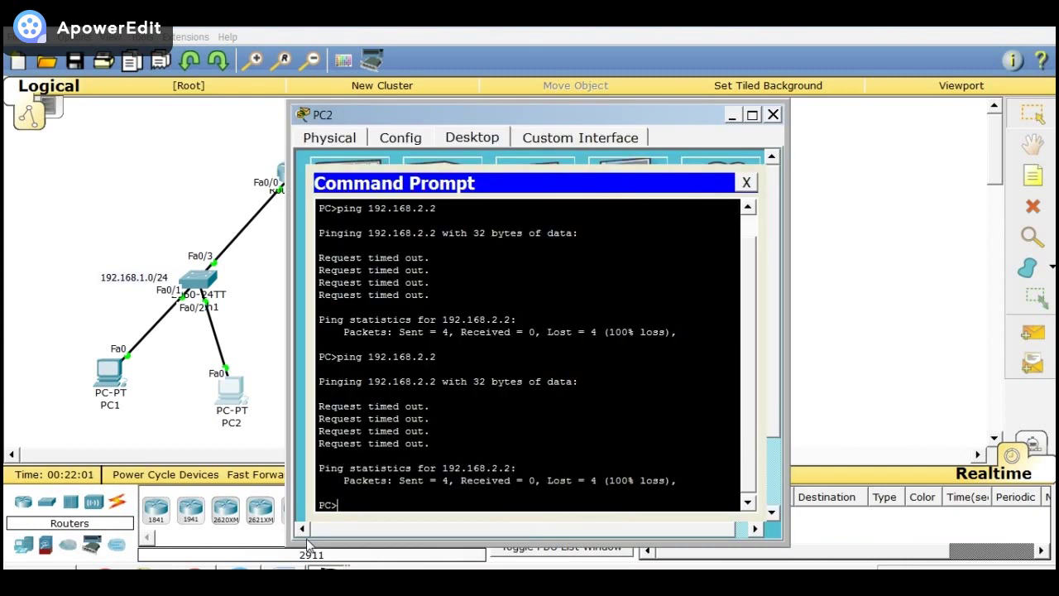
{"action": "left_click", "coordinate": [137, 430]}
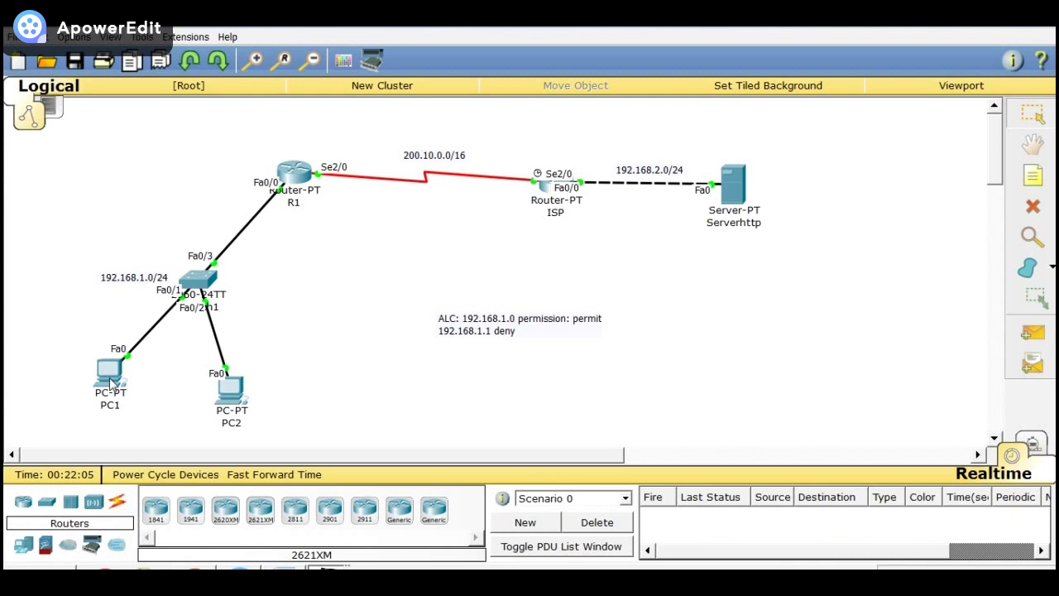
{"action": "mouse_move", "coordinate": [110, 382]}
{"action": "mouse_move", "coordinate": [240, 391]}
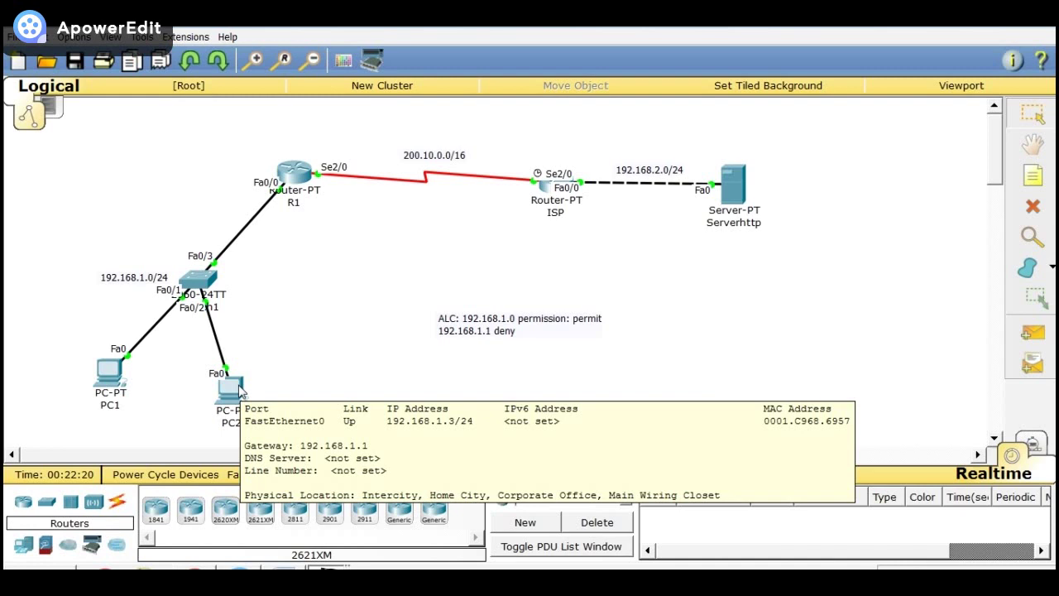
{"action": "mouse_move", "coordinate": [728, 192]}
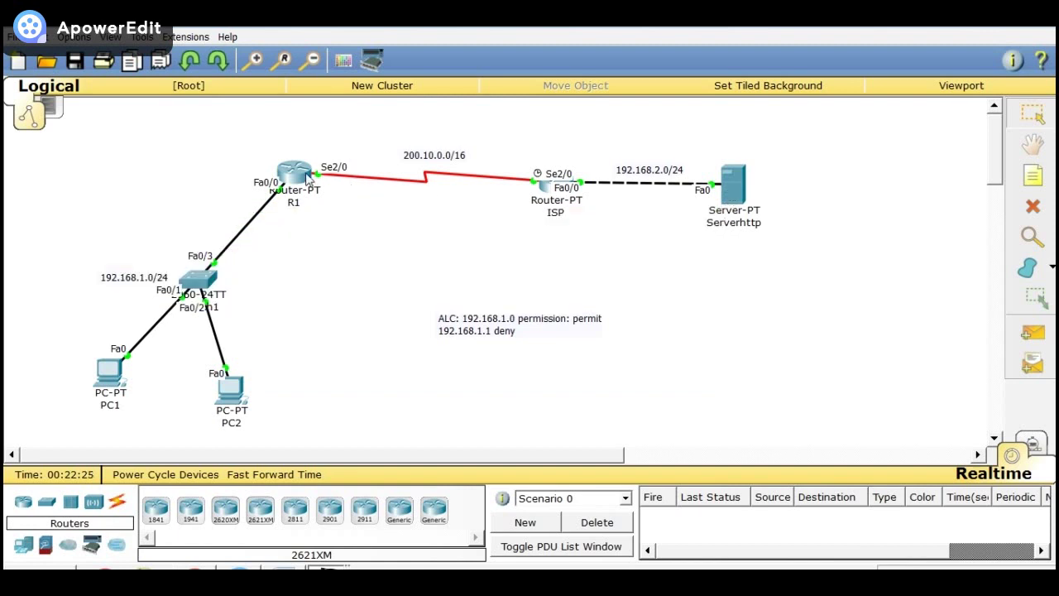
{"action": "mouse_move", "coordinate": [308, 178]}
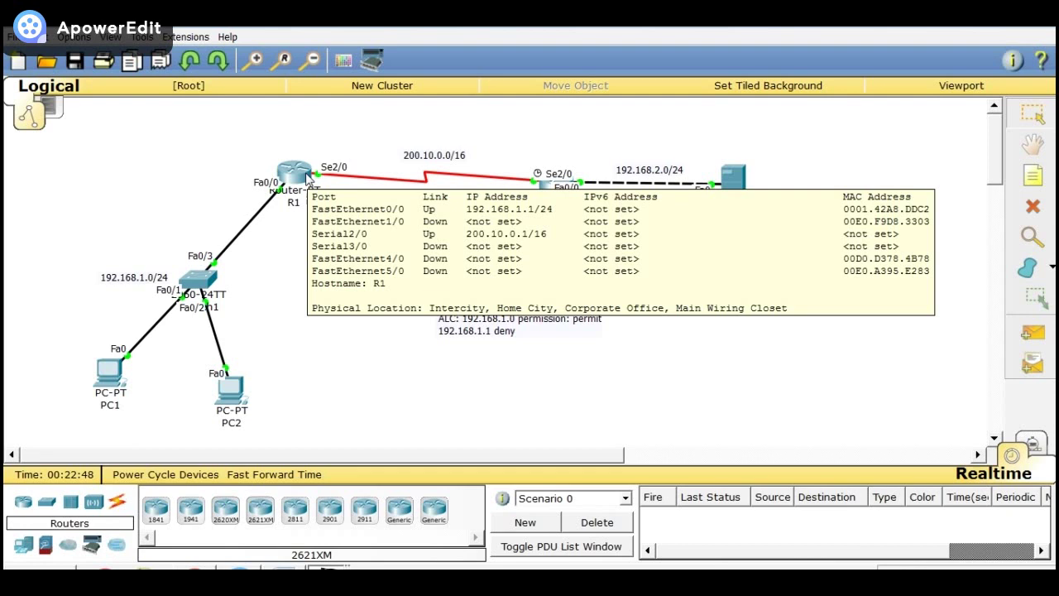
Reopen R1's command line and rerun the dynamic NAT command with the lowercase pool name: ip nat inside source list 1 pool pool-nat-lan
{"action": "left_click", "coordinate": [307, 176]}
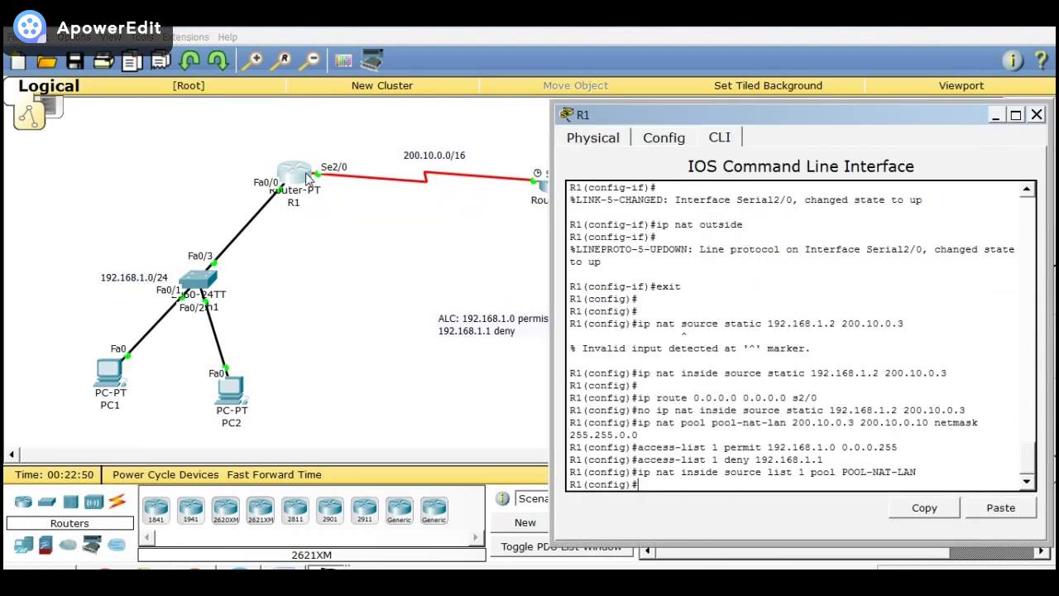
{"action": "left_click_drag", "start_coordinate": [856, 113], "coordinate": [678, 27]}
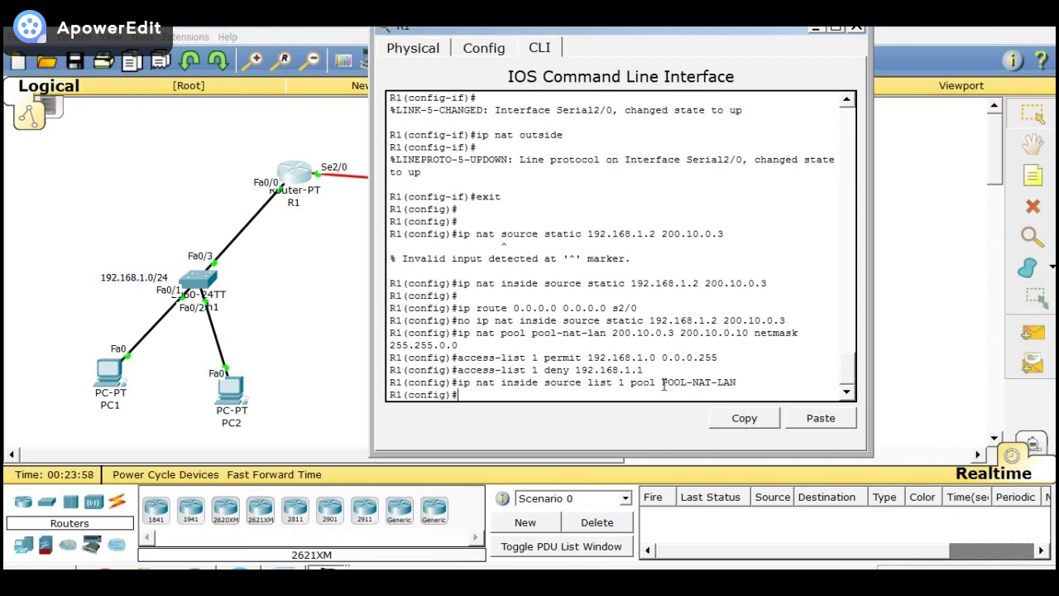
{"action": "key", "text": "Up"}
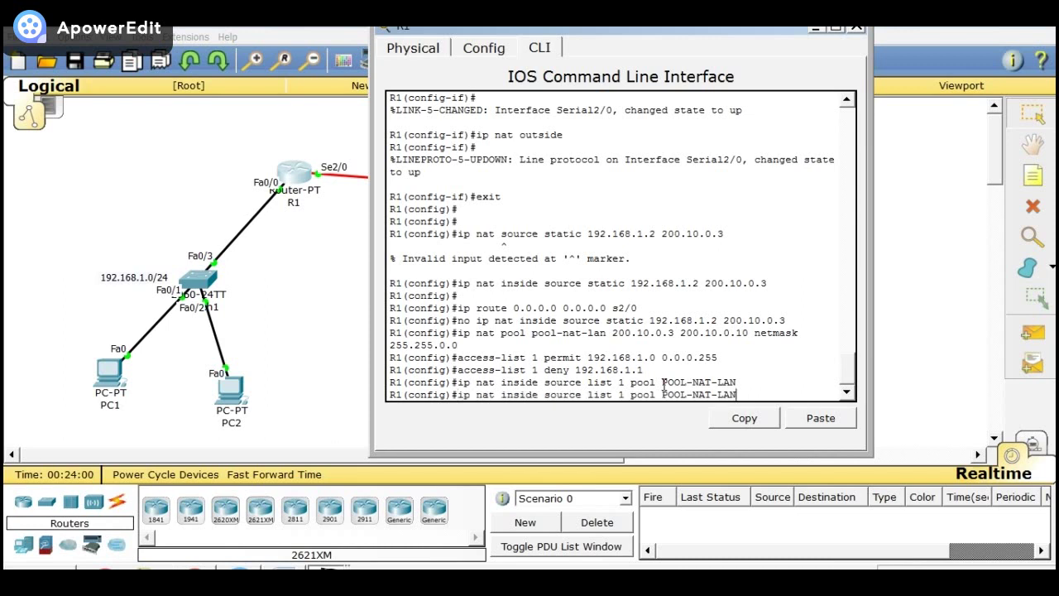
{"action": "key", "text": "BackSpace"}
{"action": "key", "text": "BackSpace"}
{"action": "key", "text": "BackSpace"}
{"action": "key", "text": "BackSpace"}
{"action": "key", "text": "BackSpace"}
{"action": "key", "text": "BackSpace"}
{"action": "key", "text": "BackSpace"}
{"action": "key", "text": "BackSpace"}
{"action": "key", "text": "BackSpace"}
{"action": "key", "text": "BackSpace"}
{"action": "key", "text": "BackSpace"}
{"action": "key", "text": "BackSpace"}
{"action": "type", "text": "pool"}
{"action": "type", "text": "nat-lan"}
{"action": "key", "text": "Return"}
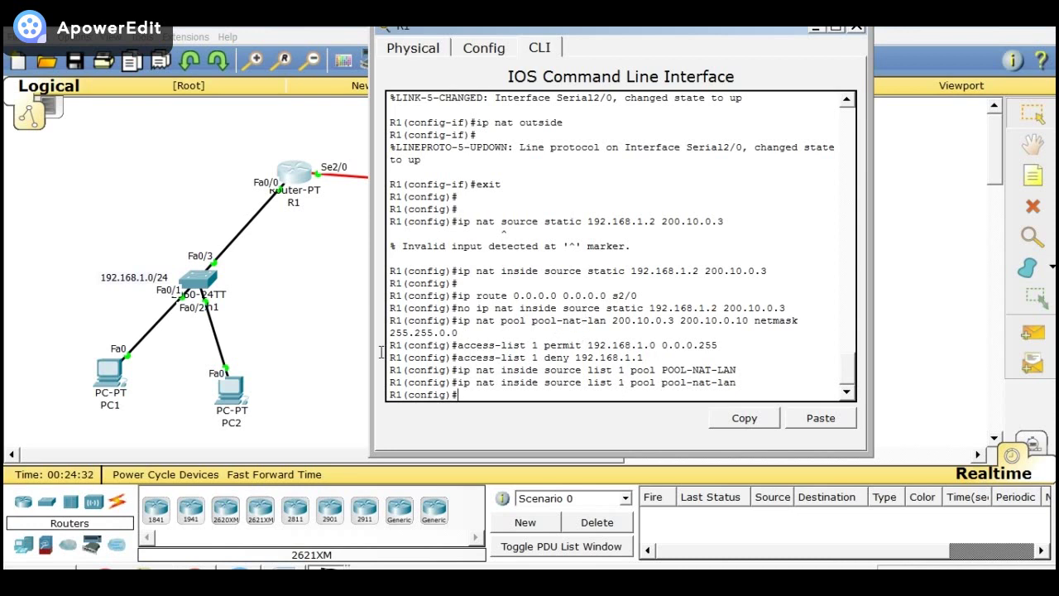
Repeat the ping to 192.168.2.2 from PC1 to test the corrected dynamic NAT
{"action": "left_click", "coordinate": [317, 327]}
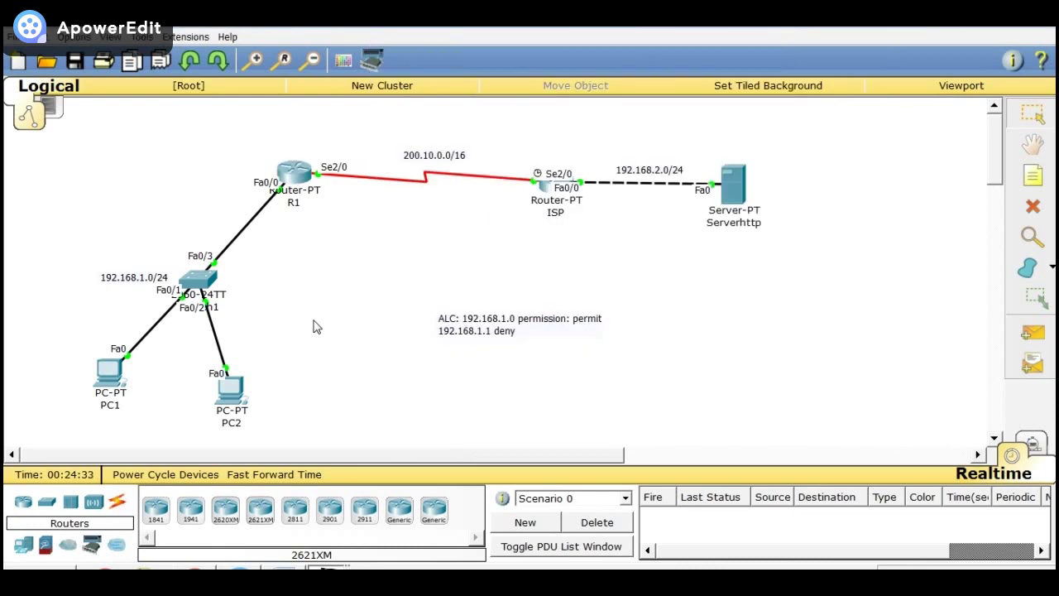
{"action": "left_click", "coordinate": [115, 377]}
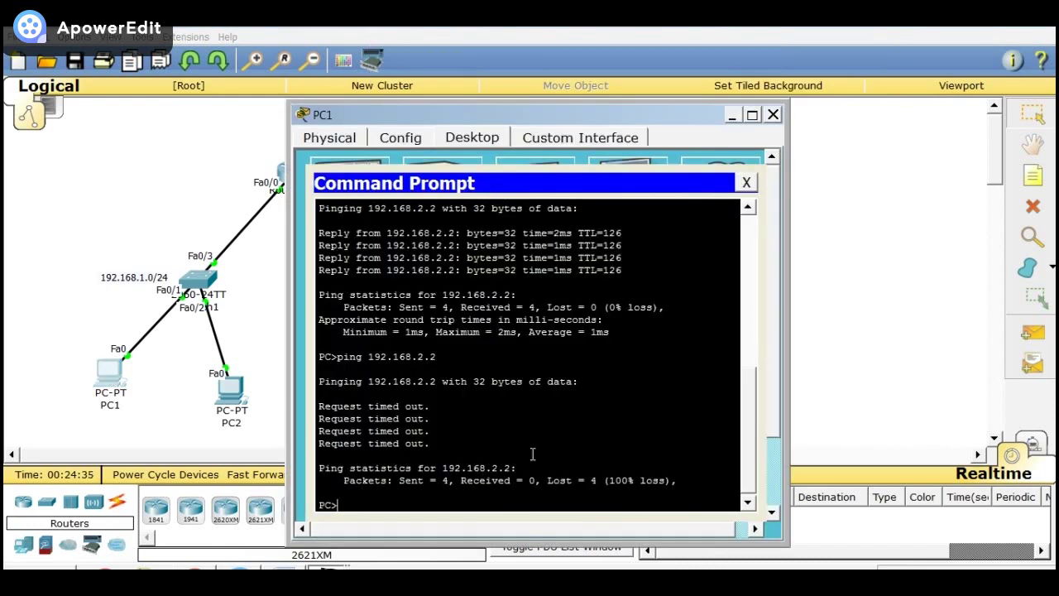
{"action": "key", "text": "Up"}
{"action": "key", "text": "Return"}
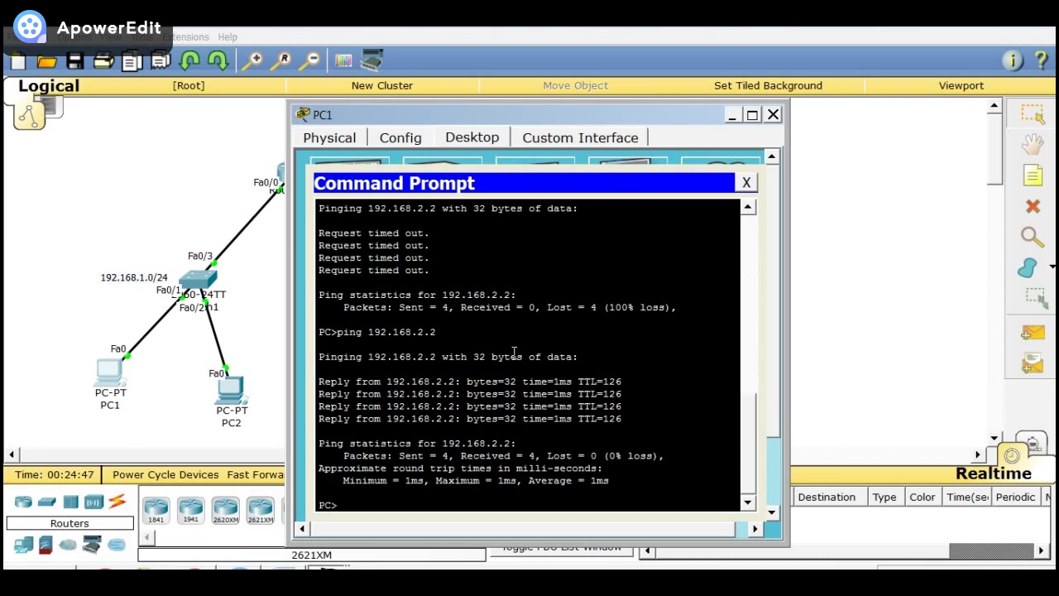
Browse to 192.168.2.2 in PC1's web browser to test HTTP access, then close the PC1 window
{"action": "left_click", "coordinate": [746, 183]}
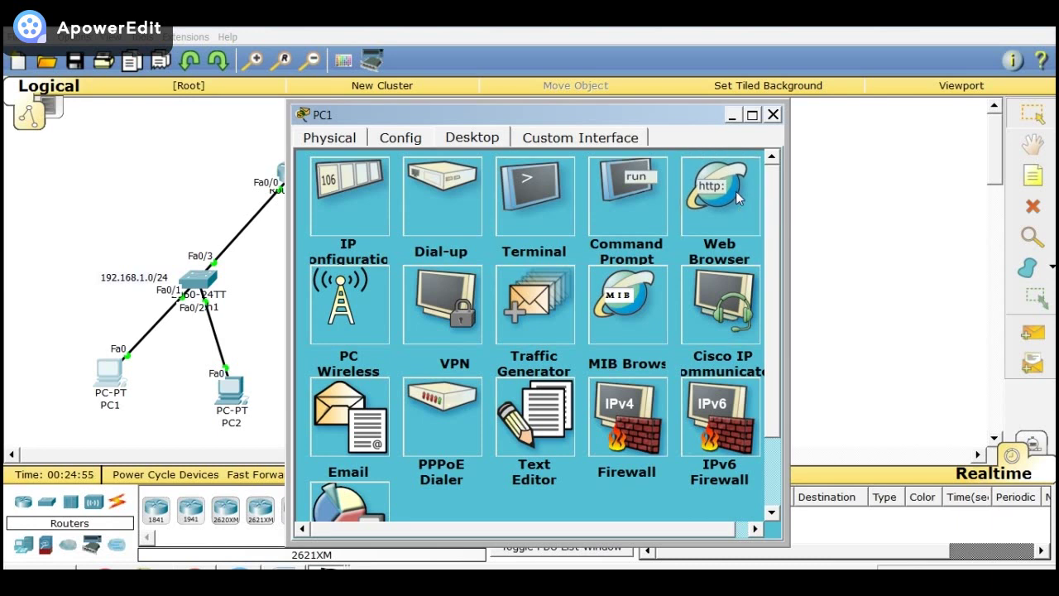
{"action": "left_click", "coordinate": [739, 197]}
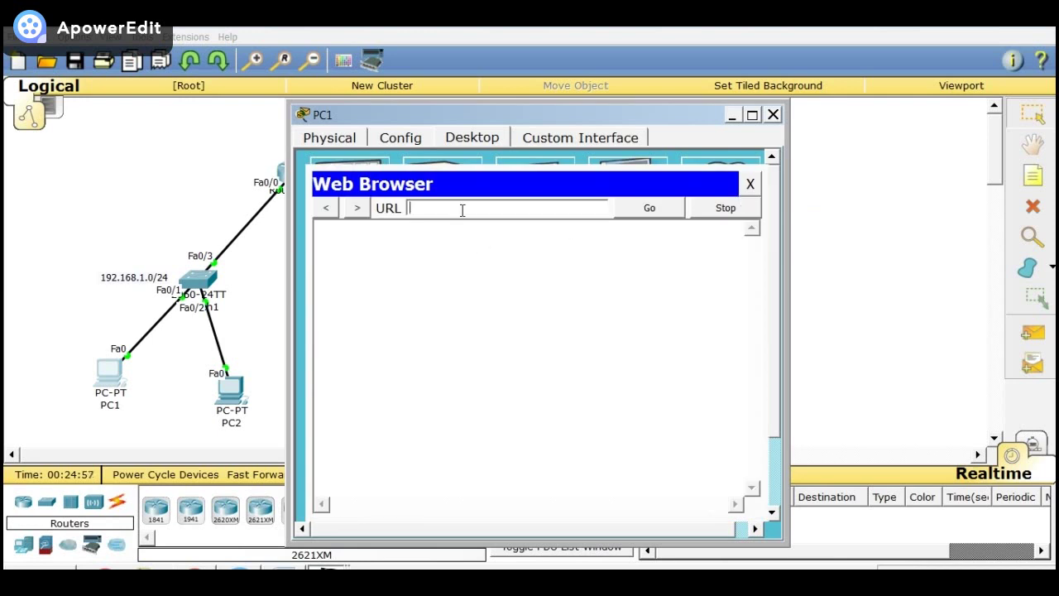
{"action": "type", "text": "192.168.2.2"}
{"action": "key", "text": "Return"}
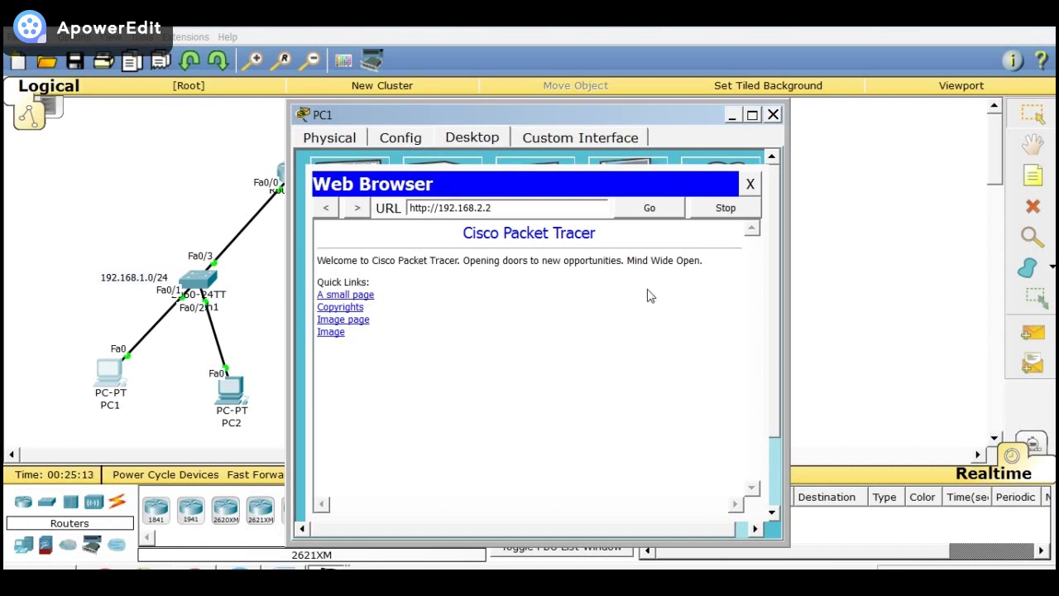
{"action": "left_click", "coordinate": [750, 186]}
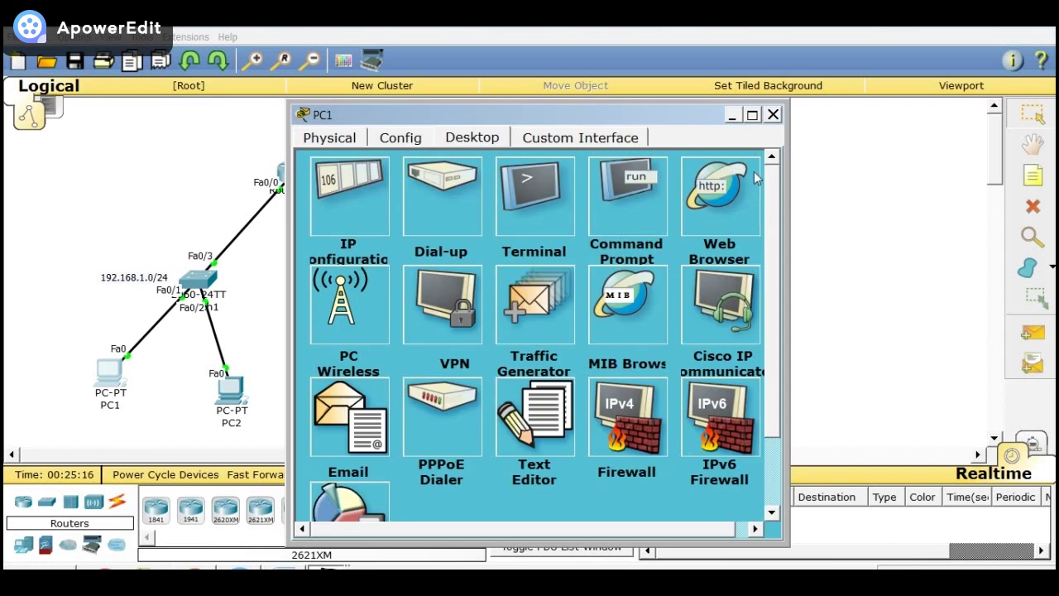
{"action": "left_click", "coordinate": [773, 116]}
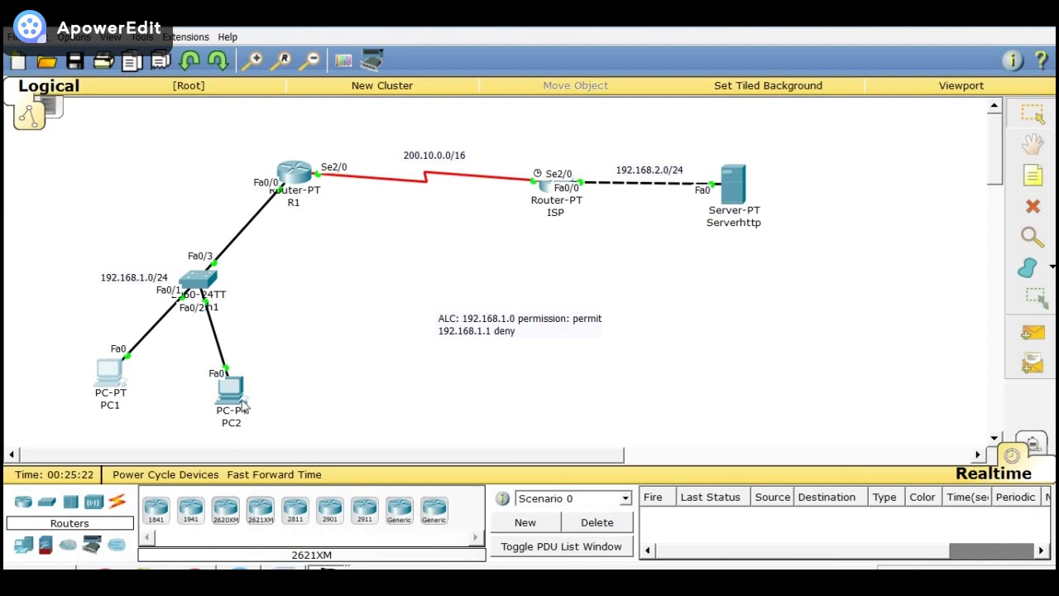
Repeat the ping to 192.168.2.2 from PC2's command prompt to test the corrected dynamic NAT
{"action": "mouse_move", "coordinate": [238, 399]}
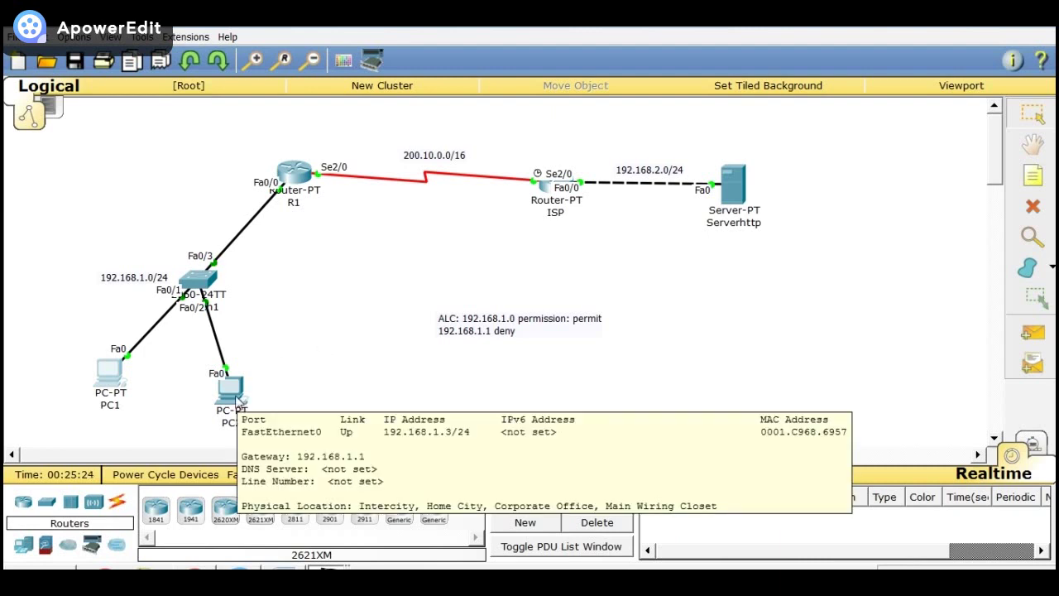
{"action": "left_click", "coordinate": [238, 400]}
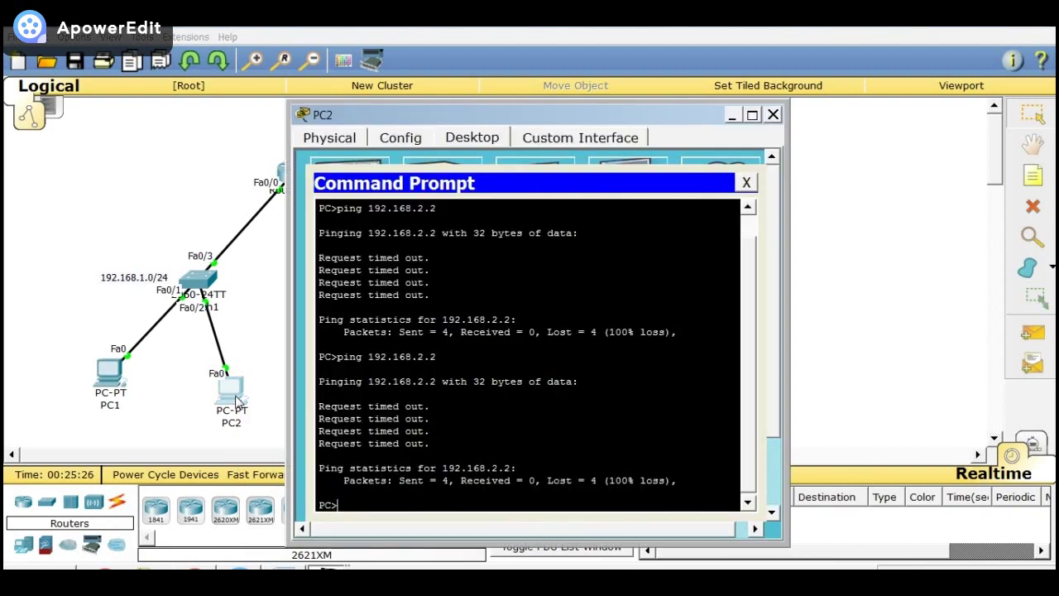
{"action": "key", "text": "Up"}
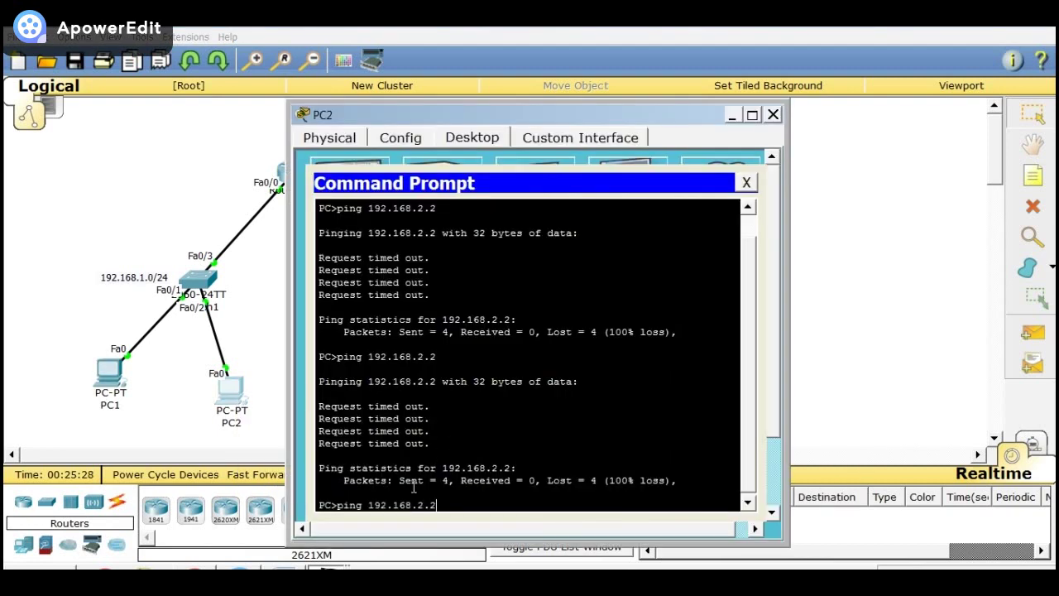
{"action": "key", "text": "Return"}
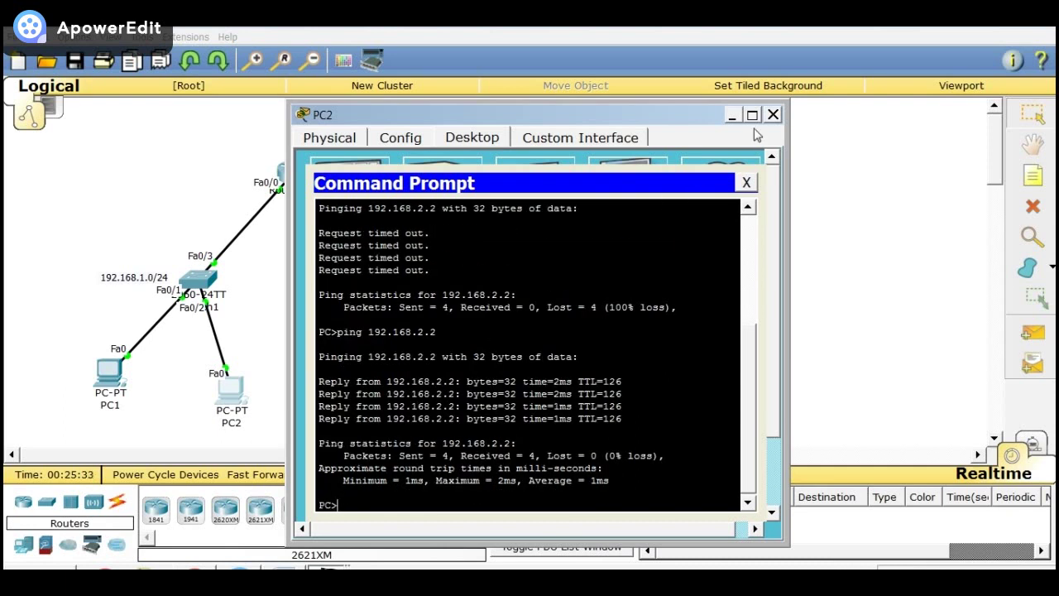
Browse to 192.168.2.2 in PC2's web browser to test HTTP access and close the PC2 window
{"action": "left_click", "coordinate": [746, 183]}
{"action": "left_click", "coordinate": [718, 192]}
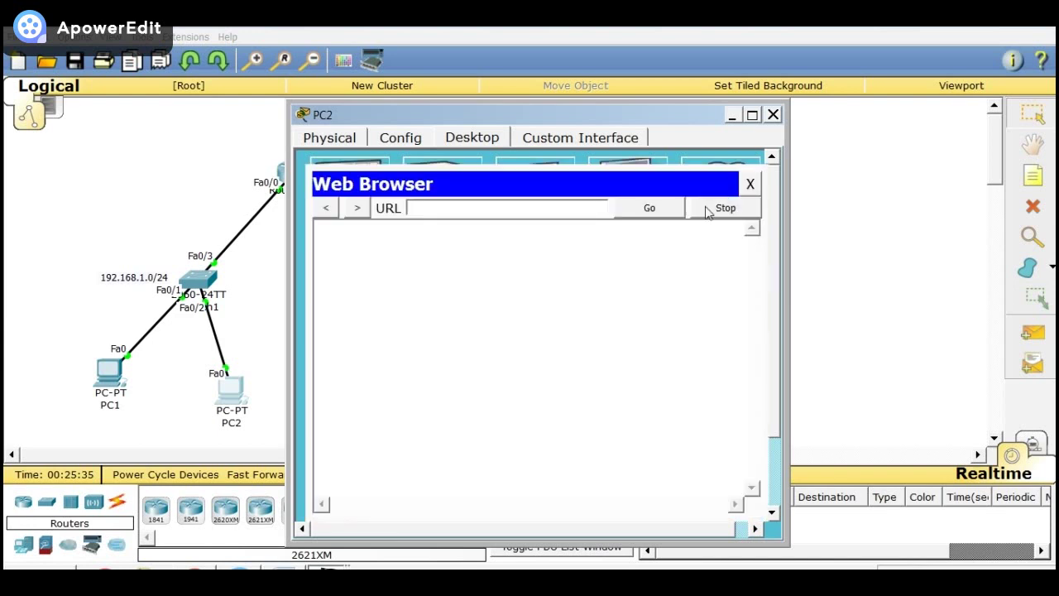
{"action": "type", "text": "192.168.2.2"}
{"action": "key", "text": "Return"}
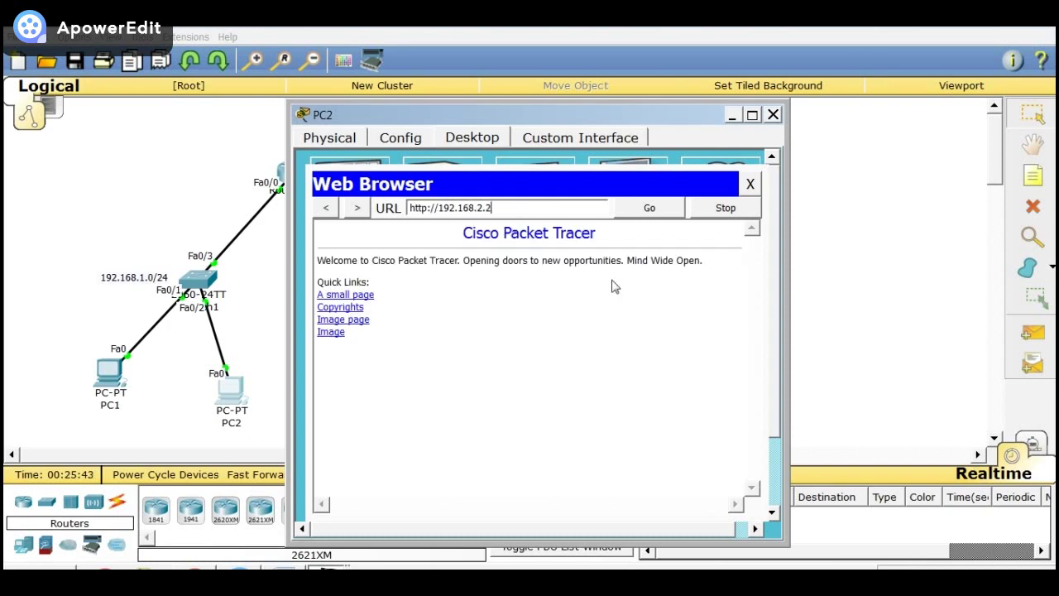
{"action": "left_click", "coordinate": [750, 184]}
{"action": "left_click", "coordinate": [773, 114]}
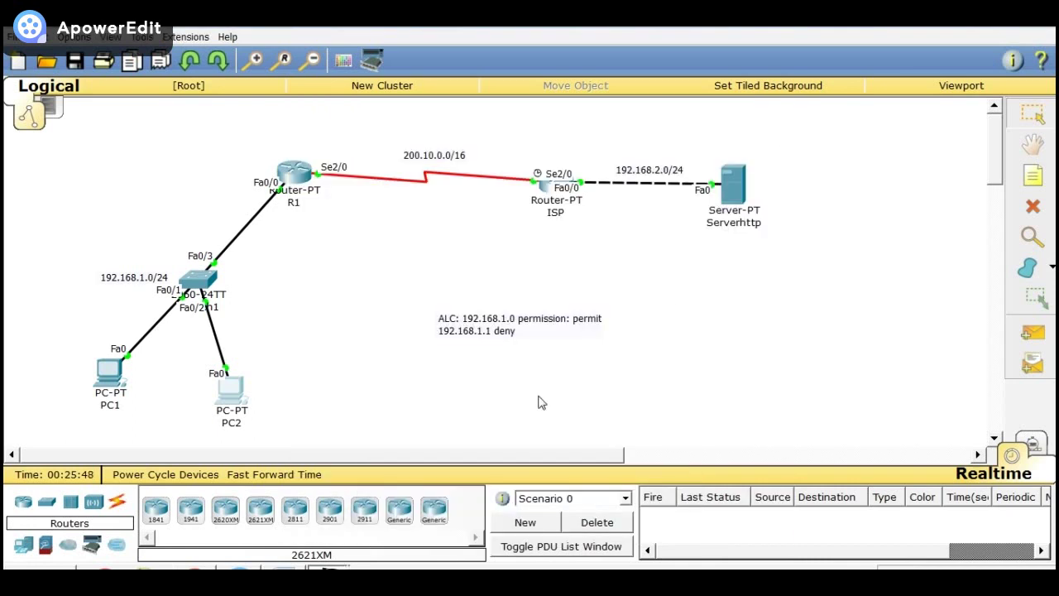
Add a third generic PC beside PC2 and connect it to the LAN switch with an automatically chosen cable
{"action": "left_click", "coordinate": [25, 546]}
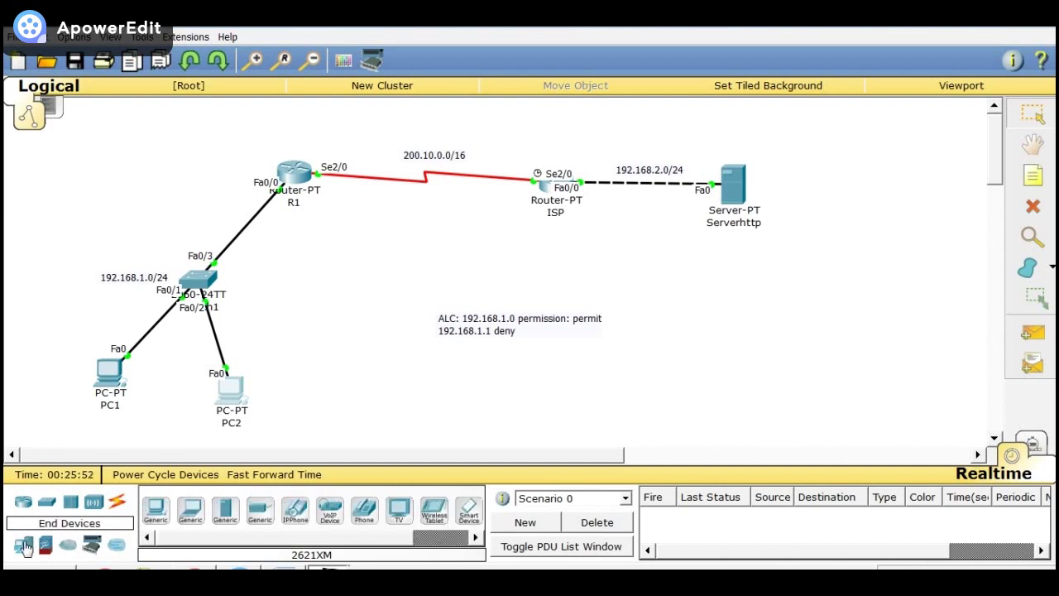
{"action": "left_click", "coordinate": [157, 511]}
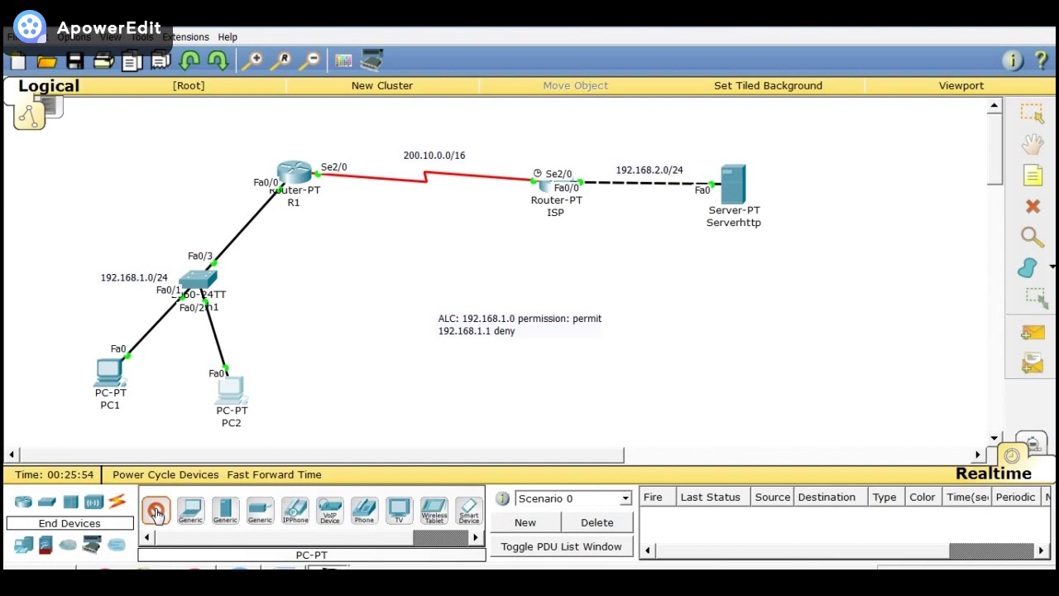
{"action": "left_click", "coordinate": [351, 399]}
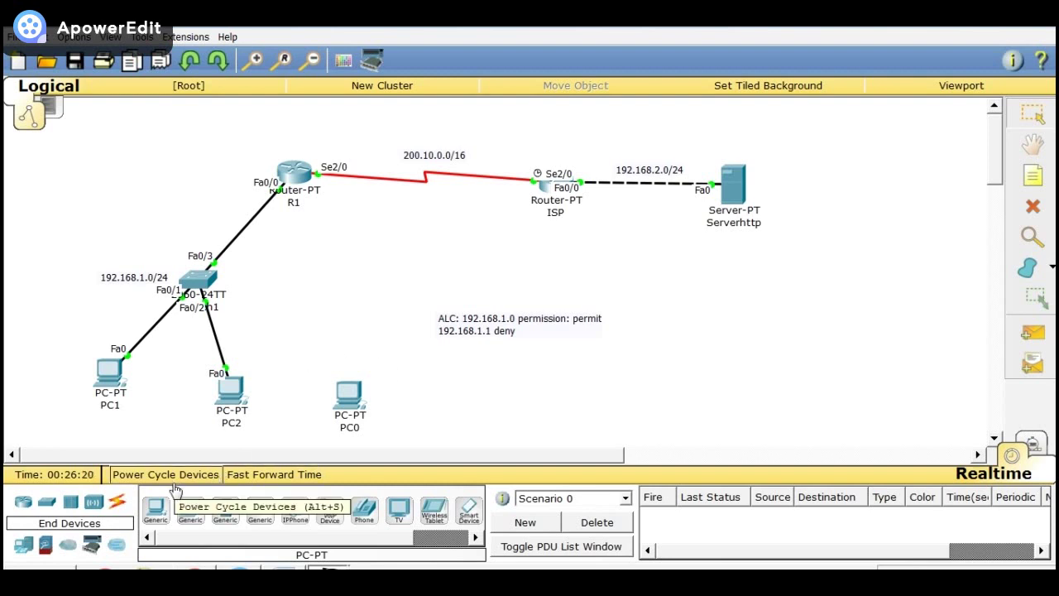
{"action": "left_click", "coordinate": [117, 500]}
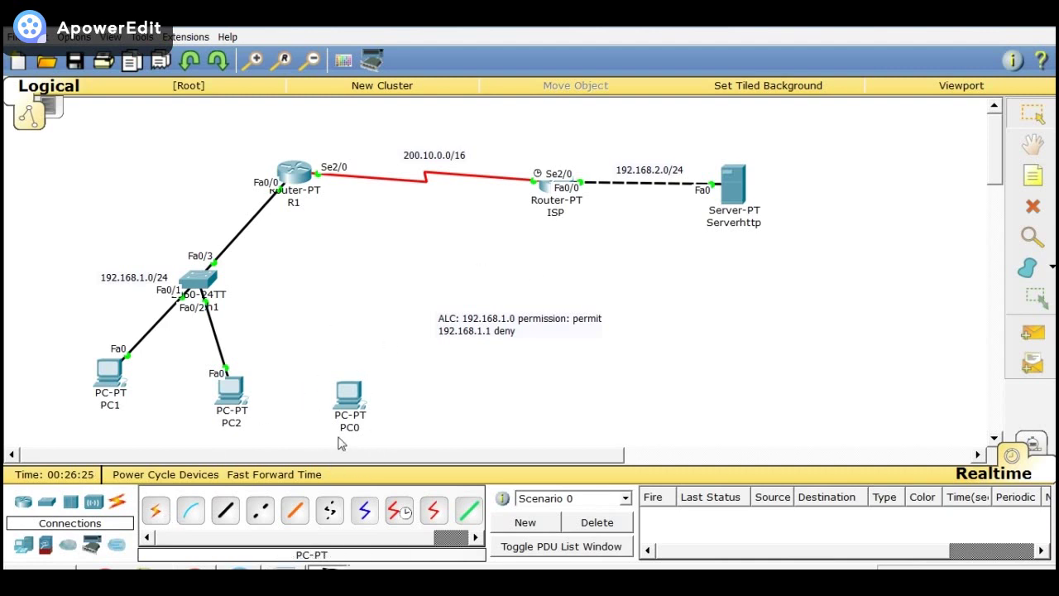
{"action": "left_click", "coordinate": [157, 513]}
{"action": "left_click", "coordinate": [348, 394]}
{"action": "left_click", "coordinate": [211, 279]}
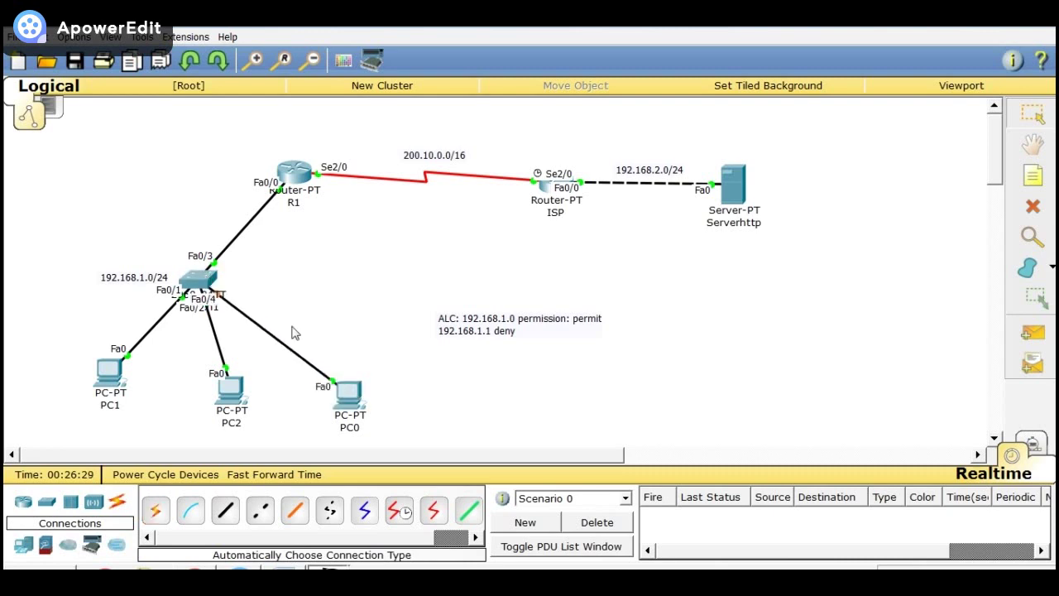
Give the new PC the static IP address 192.168.1.4 with the default subnet mask and the default gateway 192.168.1.1
{"action": "left_click", "coordinate": [356, 401]}
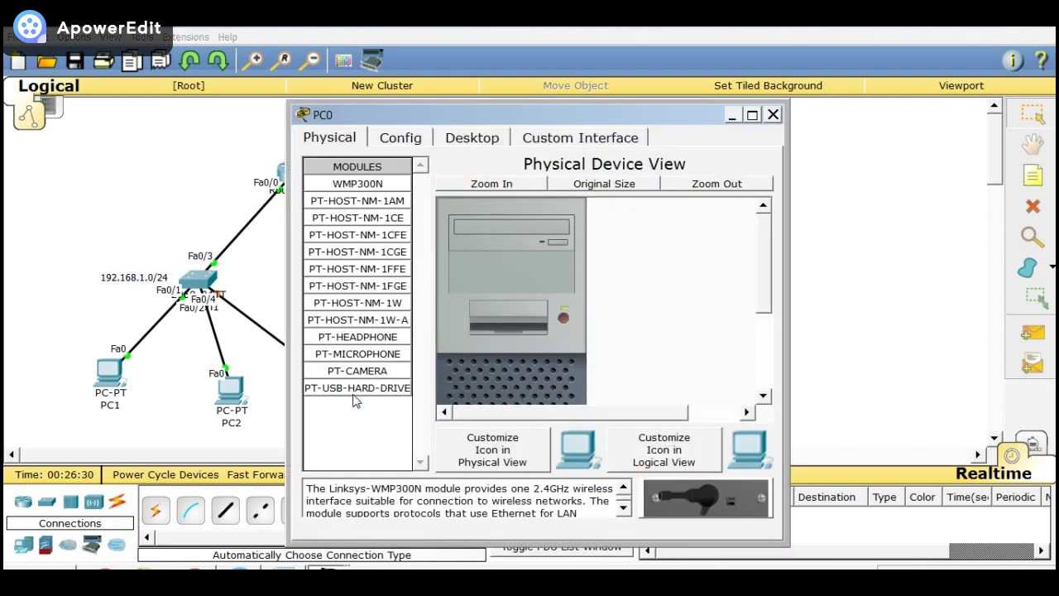
{"action": "left_click", "coordinate": [470, 139]}
{"action": "left_click", "coordinate": [341, 202]}
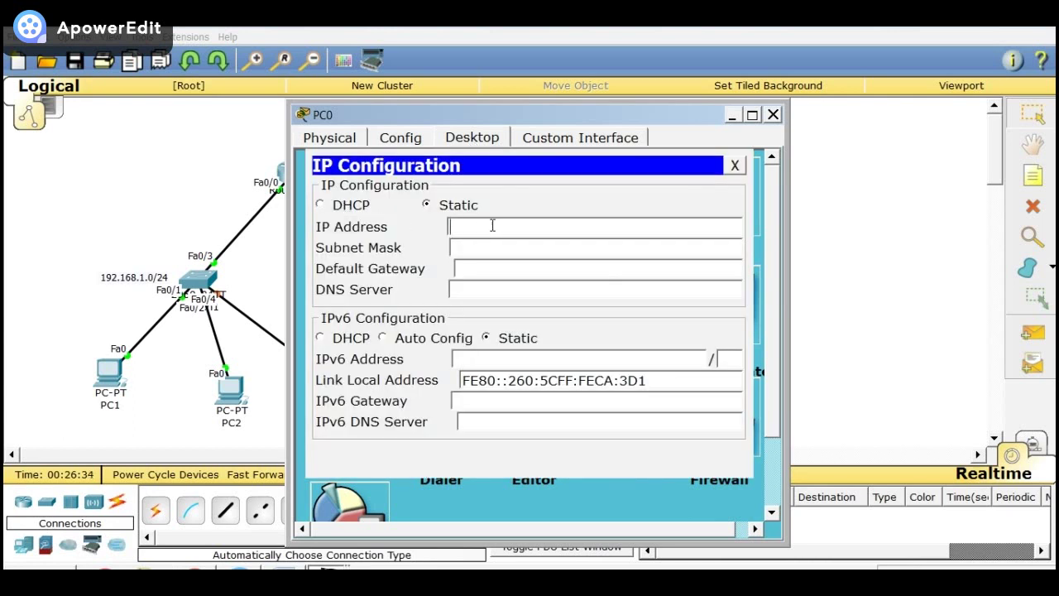
{"action": "left_click_drag", "start_coordinate": [542, 108], "coordinate": [787, 101]}
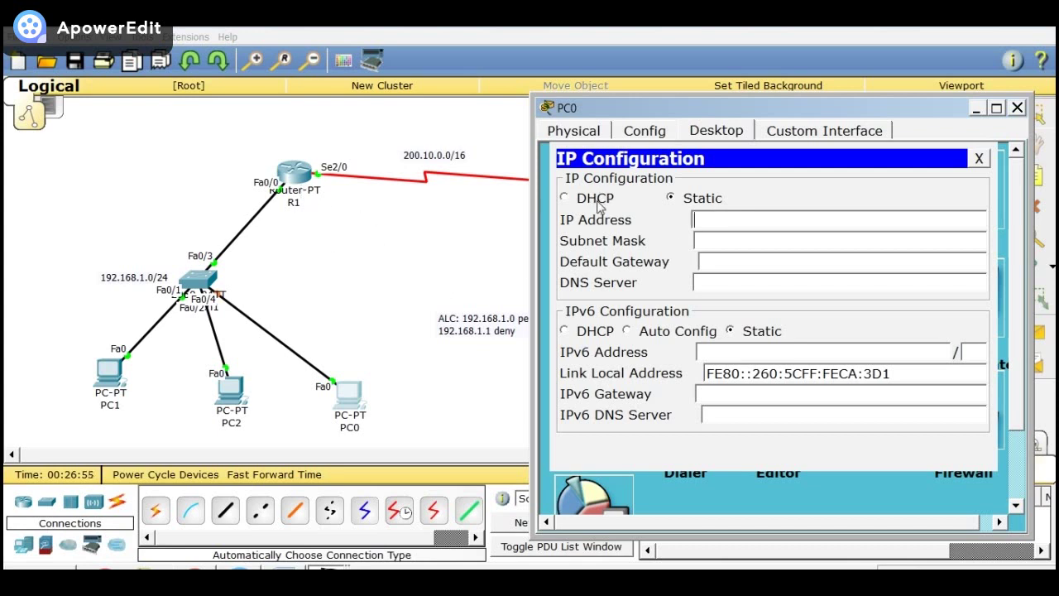
{"action": "type", "text": "192.168.1."}
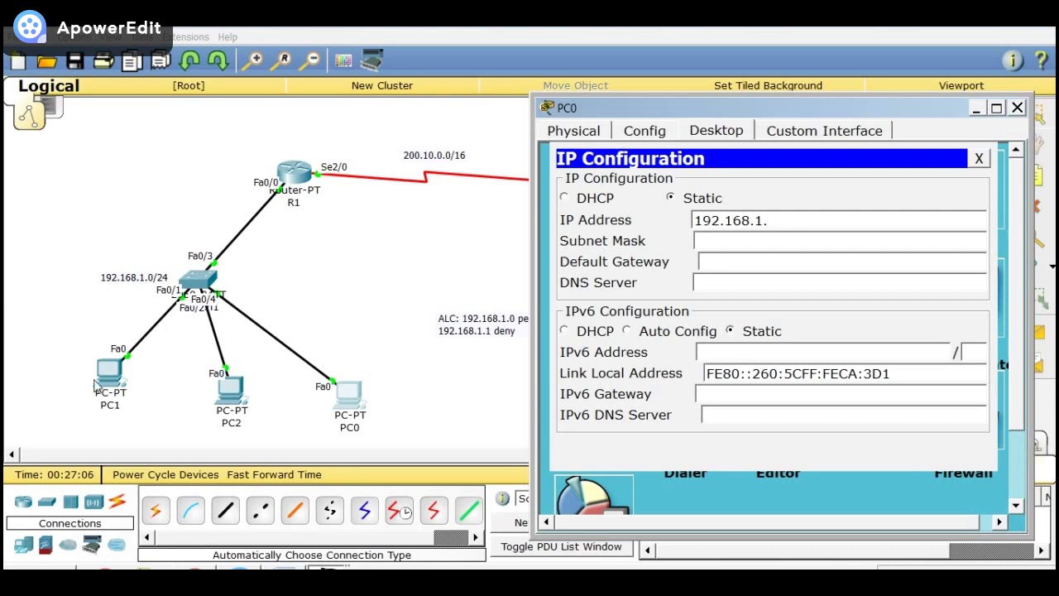
{"action": "type", "text": "4"}
{"action": "key", "text": "Tab"}
{"action": "key", "text": "Tab"}
{"action": "type", "text": "192.168.1.1"}
{"action": "left_click", "coordinate": [981, 163]}
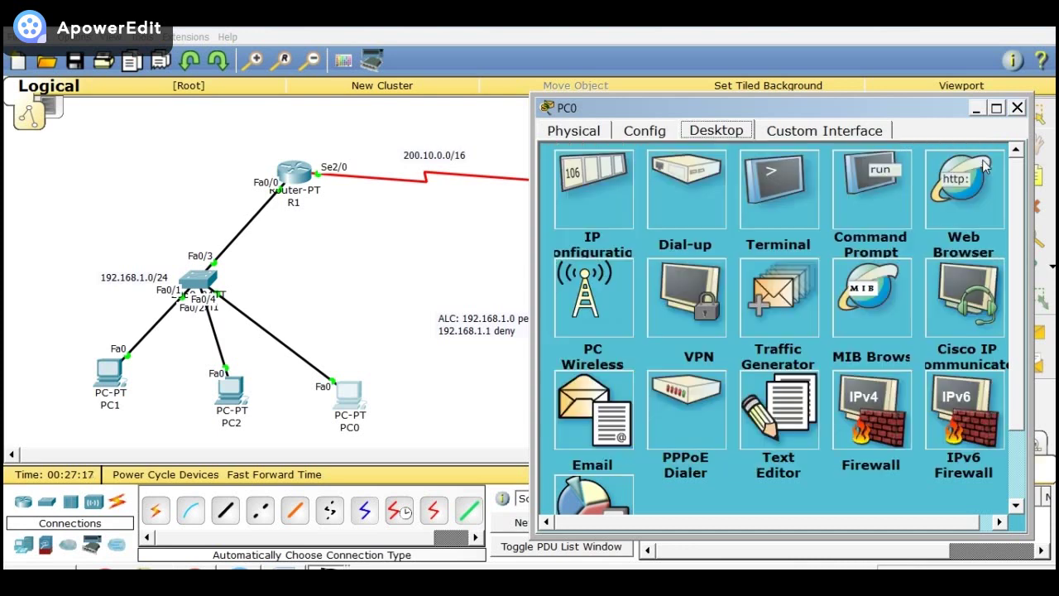
Ping 192.168.2.2 from the new PC's command prompt
{"action": "left_click", "coordinate": [875, 191]}
{"action": "type", "text": "ping 1"}
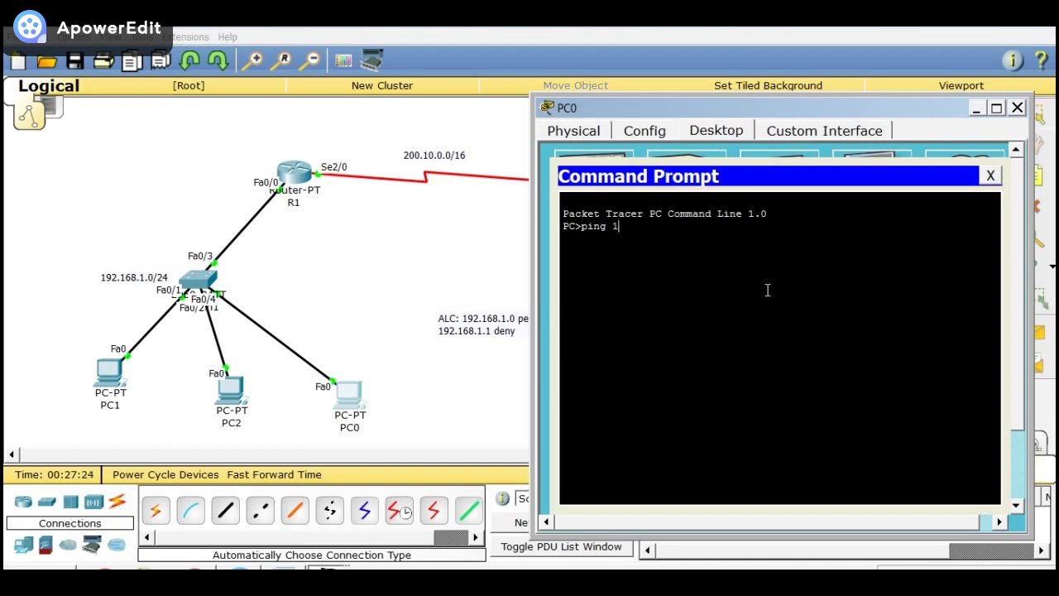
{"action": "type", "text": "92.168.2."}
{"action": "key", "text": "Return"}
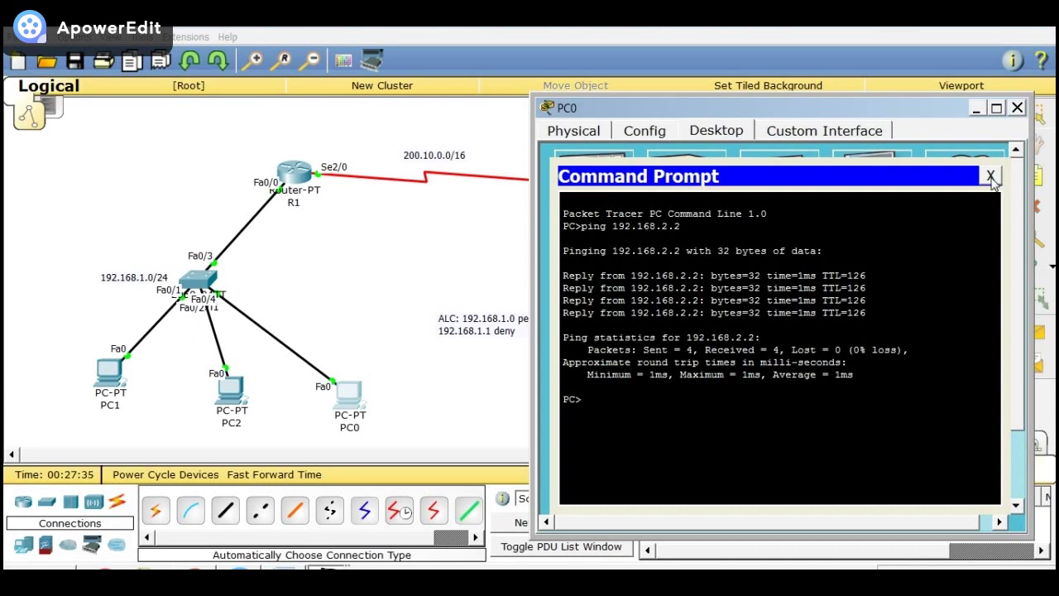
Browse to 192.168.2.2 in the new PC's web browser to test HTTP access and close its window
{"action": "left_click", "coordinate": [992, 181]}
{"action": "left_click", "coordinate": [960, 186]}
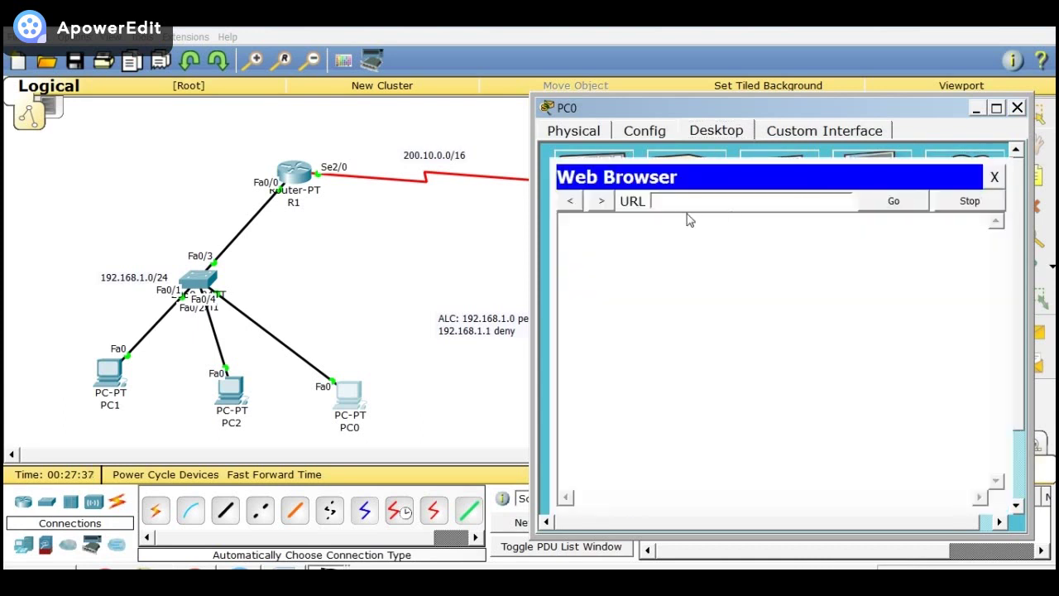
{"action": "left_click", "coordinate": [687, 202]}
{"action": "type", "text": "192.168.2.2"}
{"action": "key", "text": "Return"}
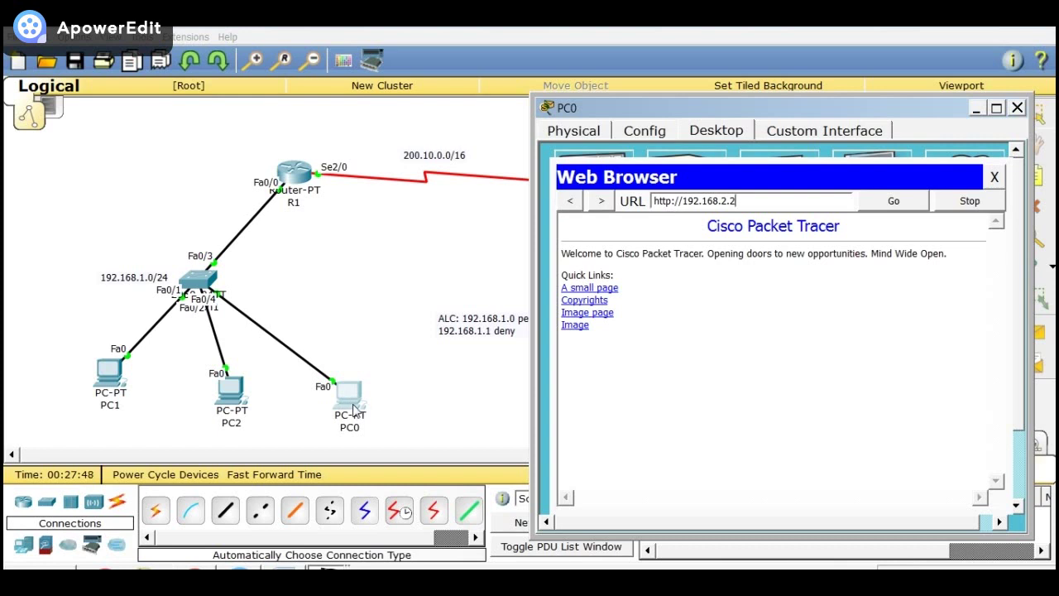
{"action": "left_click", "coordinate": [996, 177]}
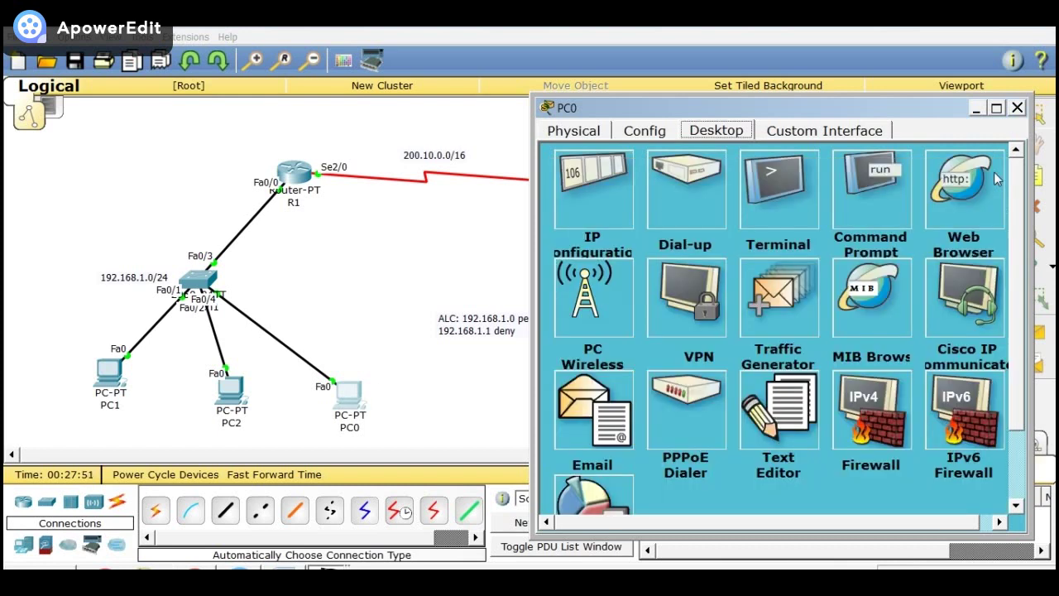
{"action": "left_click", "coordinate": [1018, 109]}
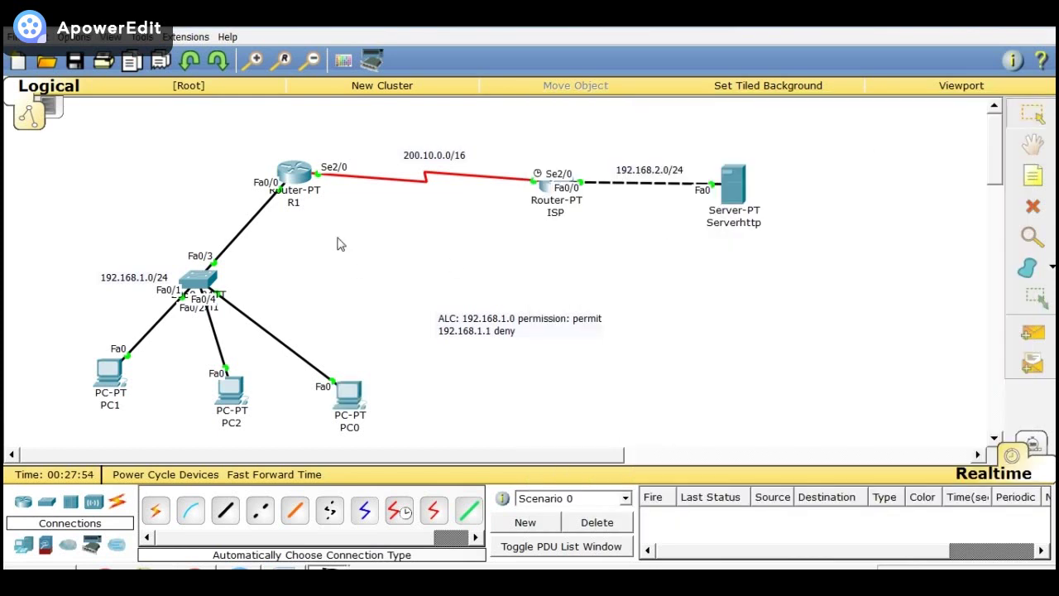
Open R1's window and consult the NAT diagnostic commands at the end of the Word instructions
{"action": "left_click", "coordinate": [294, 173]}
{"action": "left_click", "coordinate": [285, 567]}
{"action": "left_click_drag", "start_coordinate": [1050, 381], "coordinate": [1050, 416]}
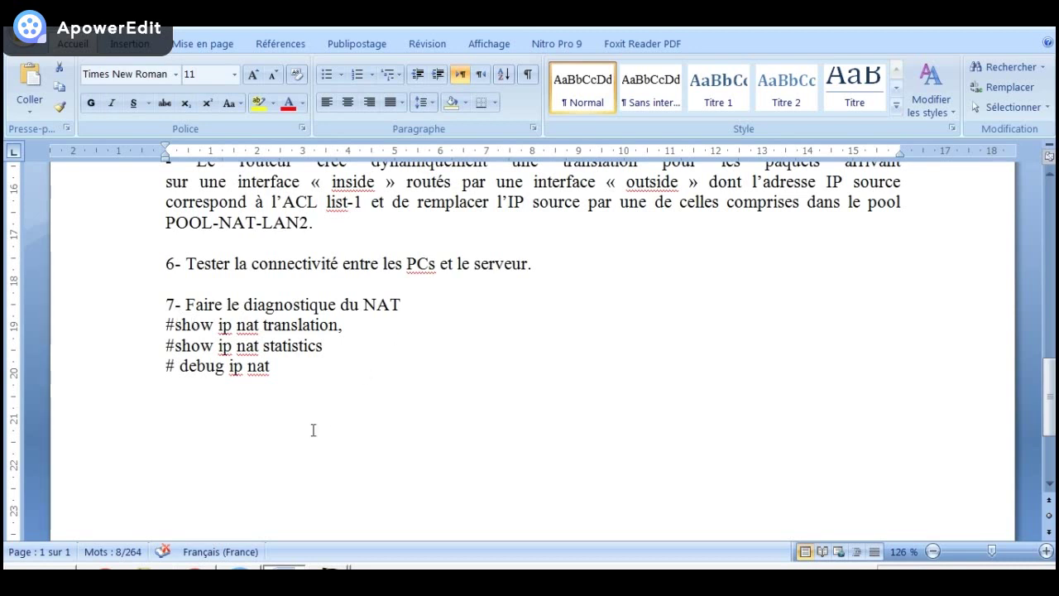
Return to R1's command line, exit global configuration mode and list the translations with show ip nat translation
{"action": "left_click", "coordinate": [314, 539]}
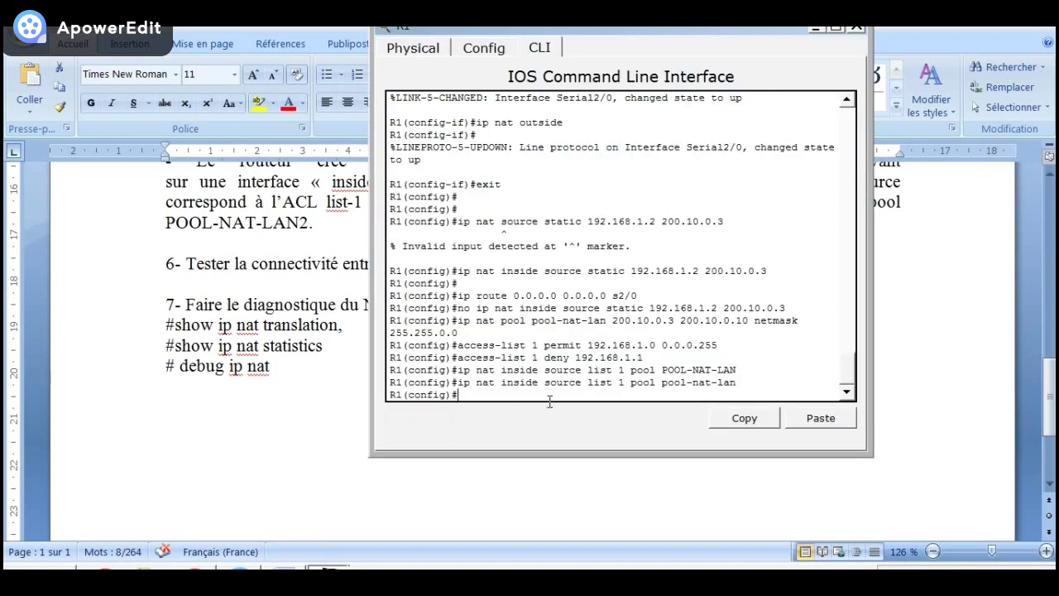
{"action": "type", "text": "exit"}
{"action": "key", "text": "Return"}
{"action": "key", "text": "Return"}
{"action": "key", "text": "Return"}
{"action": "key", "text": "Return"}
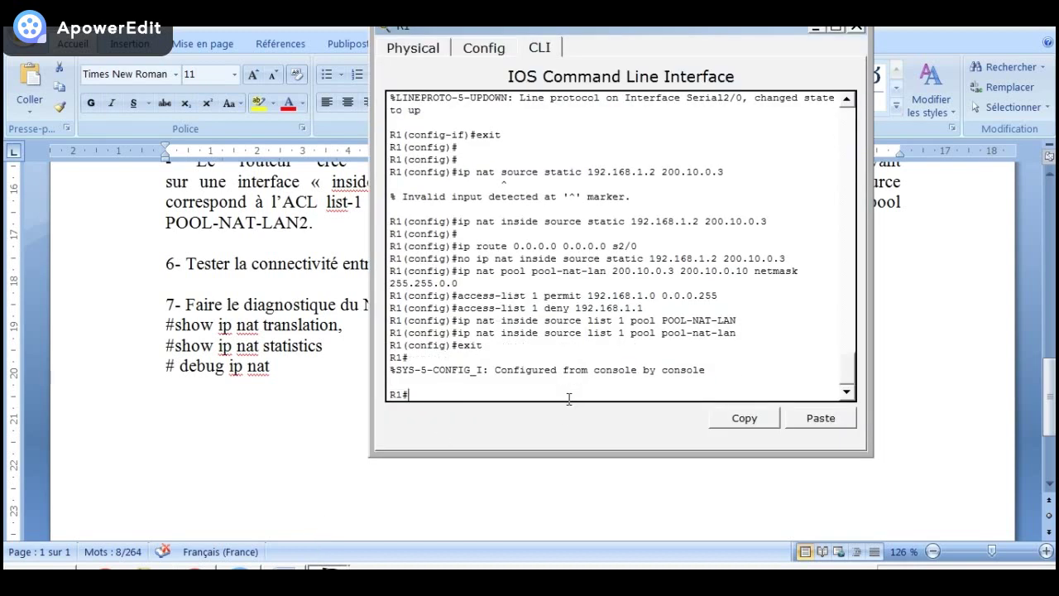
{"action": "type", "text": "show ip"}
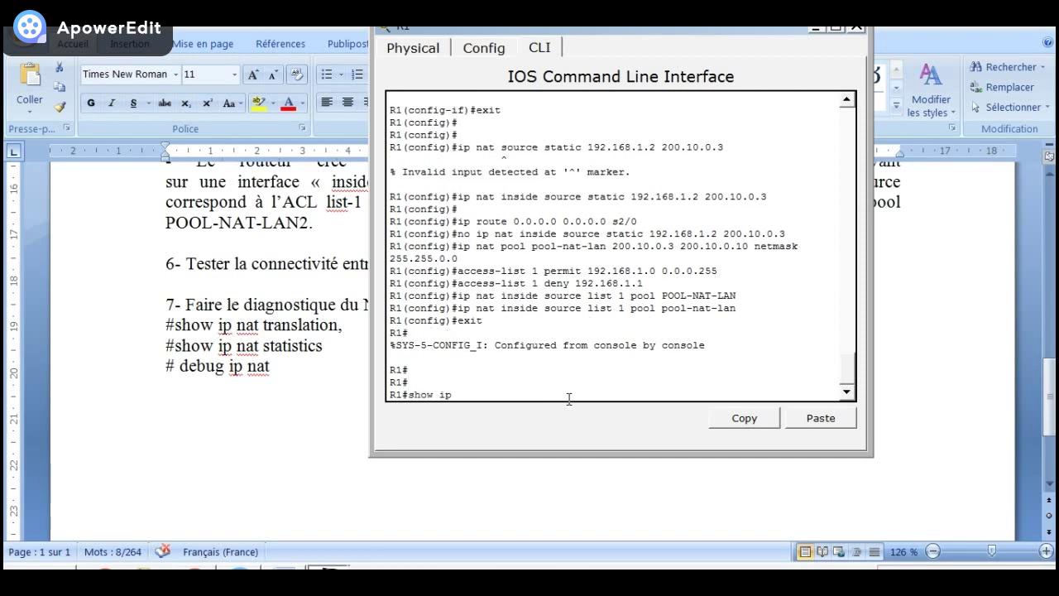
{"action": "type", "text": " nat translation"}
{"action": "key", "text": "Return"}
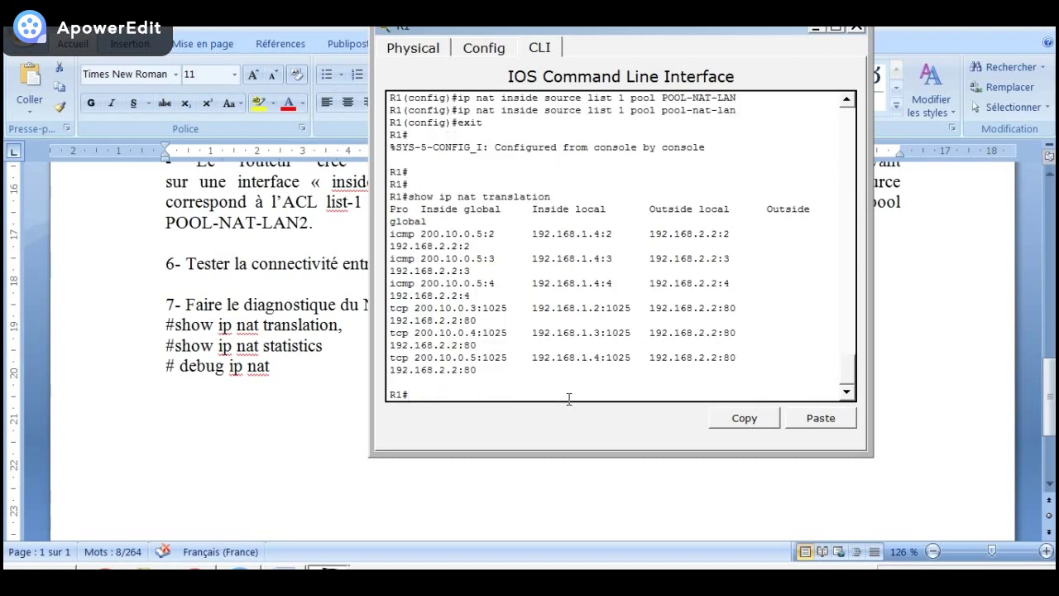
Maximize R1's window and enable NAT debugging with debug ip nat
{"action": "left_click", "coordinate": [836, 29]}
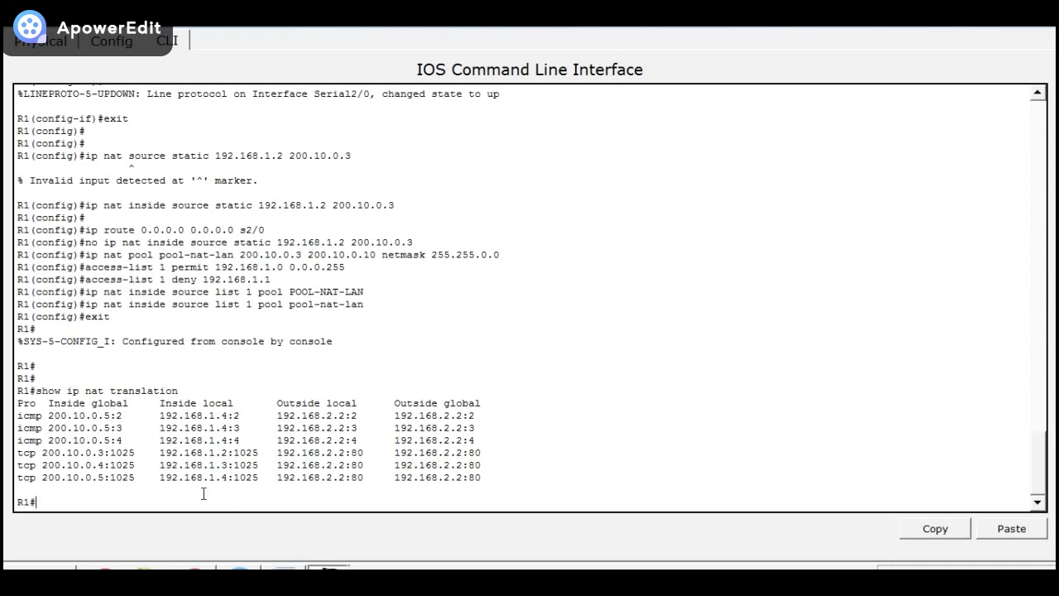
{"action": "type", "text": "debug ip nat"}
{"action": "key", "text": "Return"}
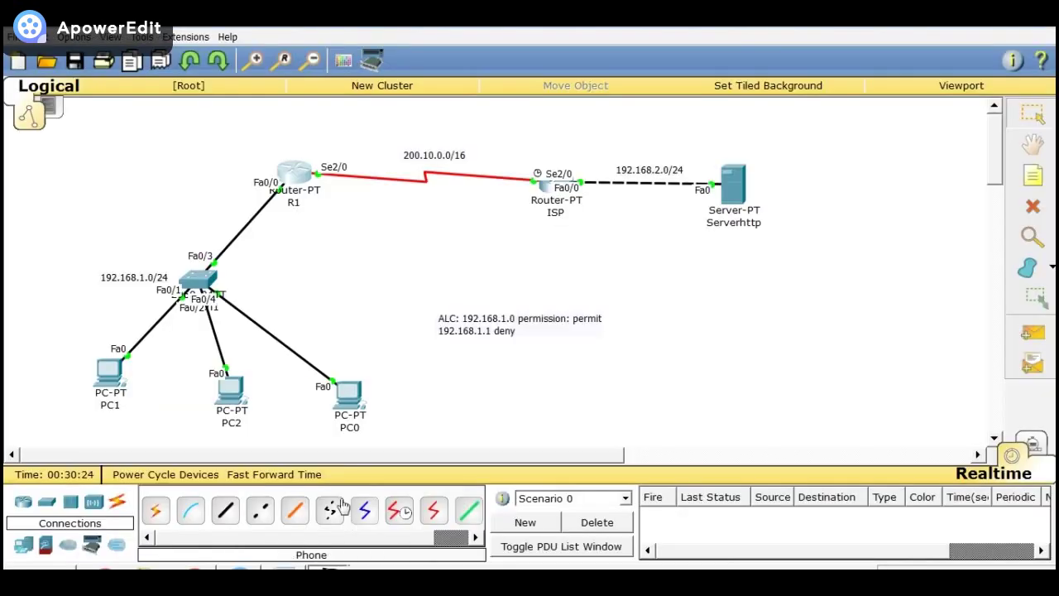
Ping 192.168.2.2 from PC1's command prompt to generate traffic for the NAT debug on R1
{"action": "left_click", "coordinate": [103, 381]}
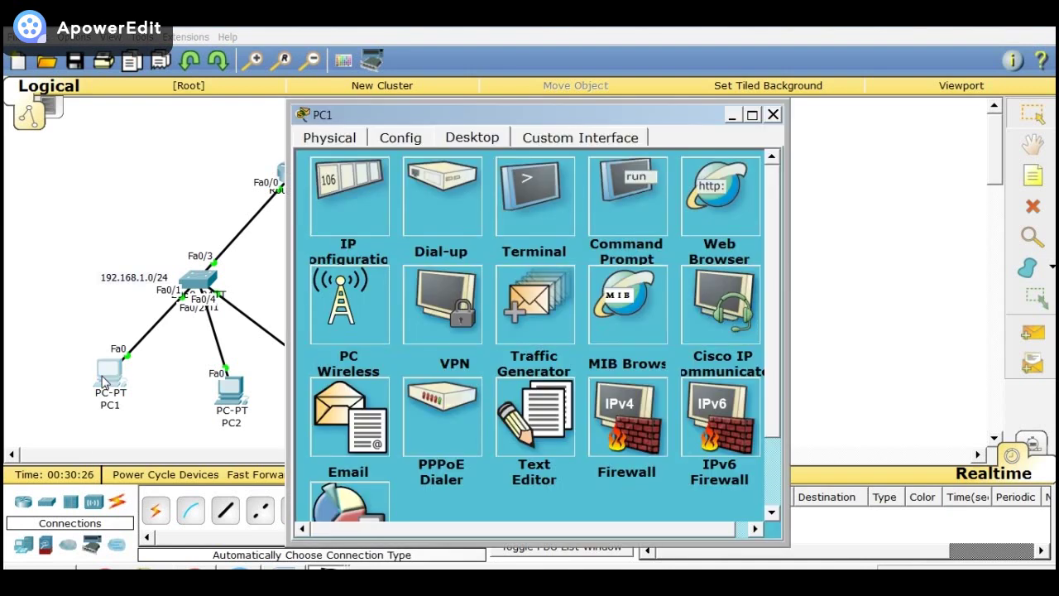
{"action": "left_click", "coordinate": [648, 224]}
{"action": "key", "text": "Up"}
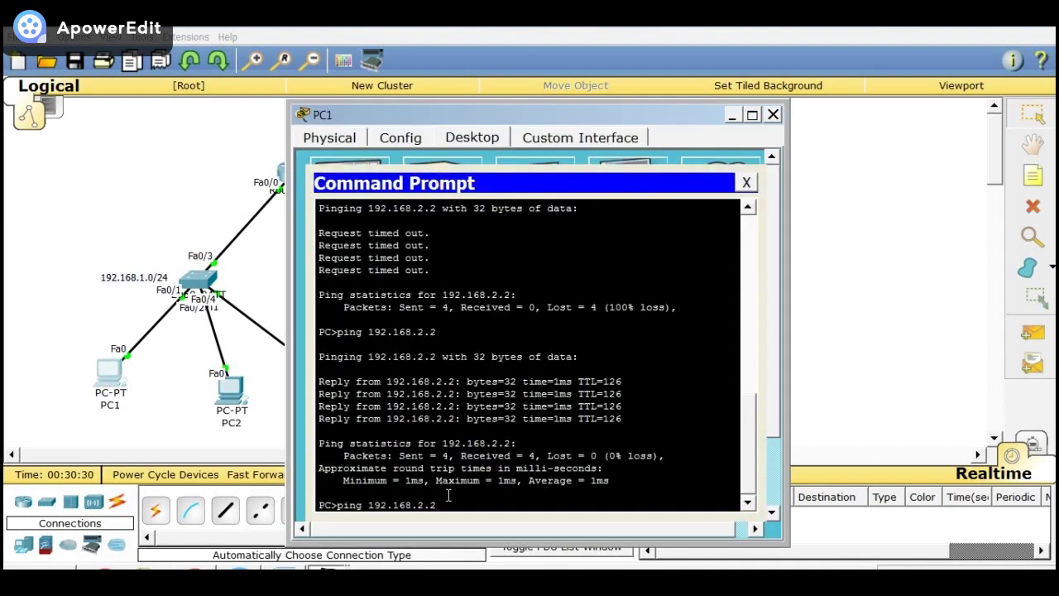
{"action": "key", "text": "Return"}
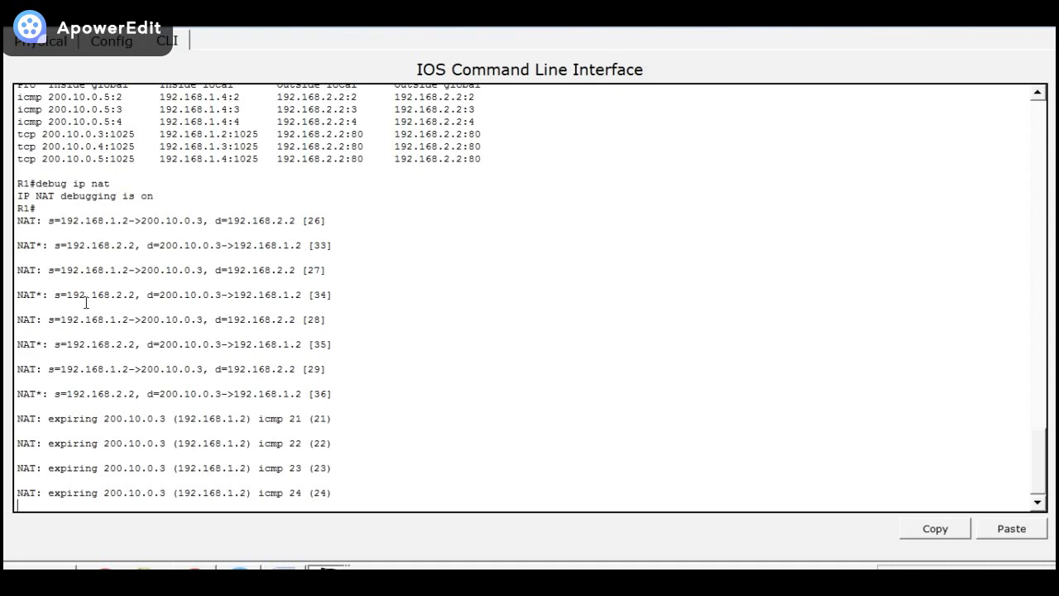
Turn off all debugging on R1 with undebug all and enable NAT debugging again with debug ip nat
{"action": "type", "text": "undebug all"}
{"action": "key", "text": "Return"}
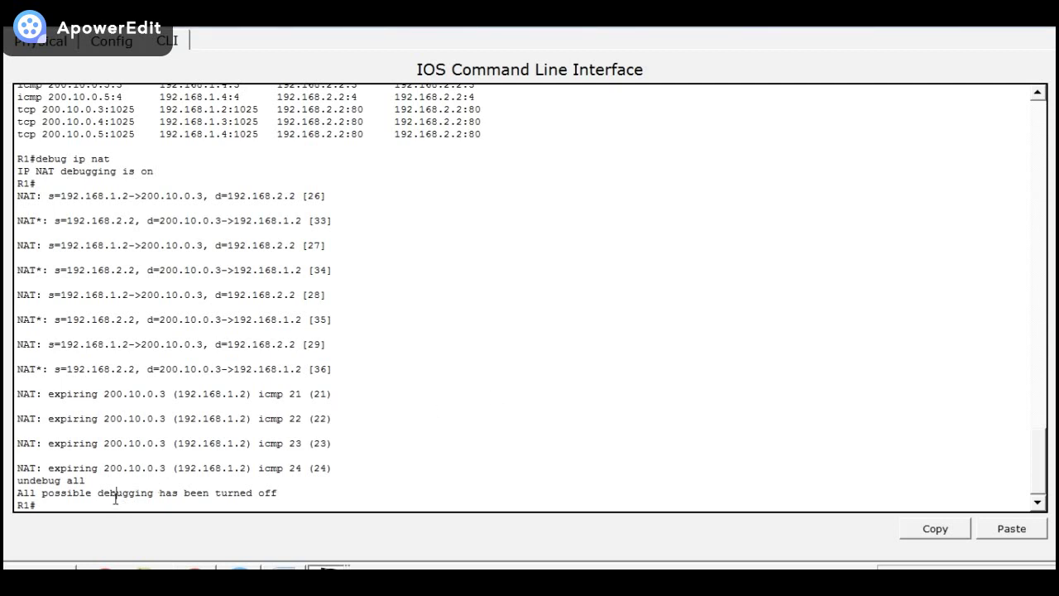
{"action": "key", "text": "Return"}
{"action": "key", "text": "Up"}
{"action": "key", "text": "Up"}
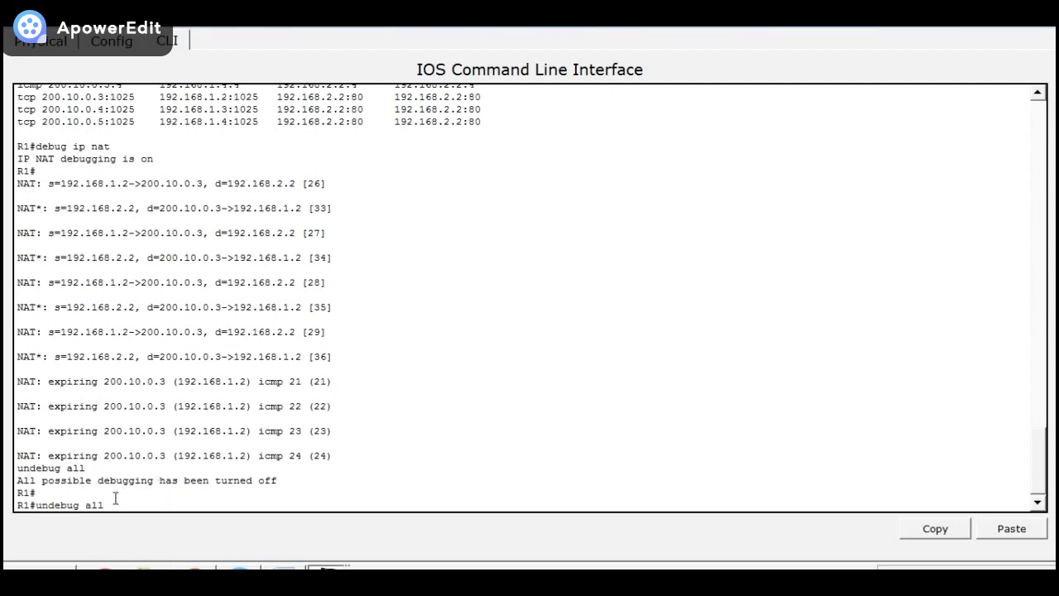
{"action": "key", "text": "Return"}
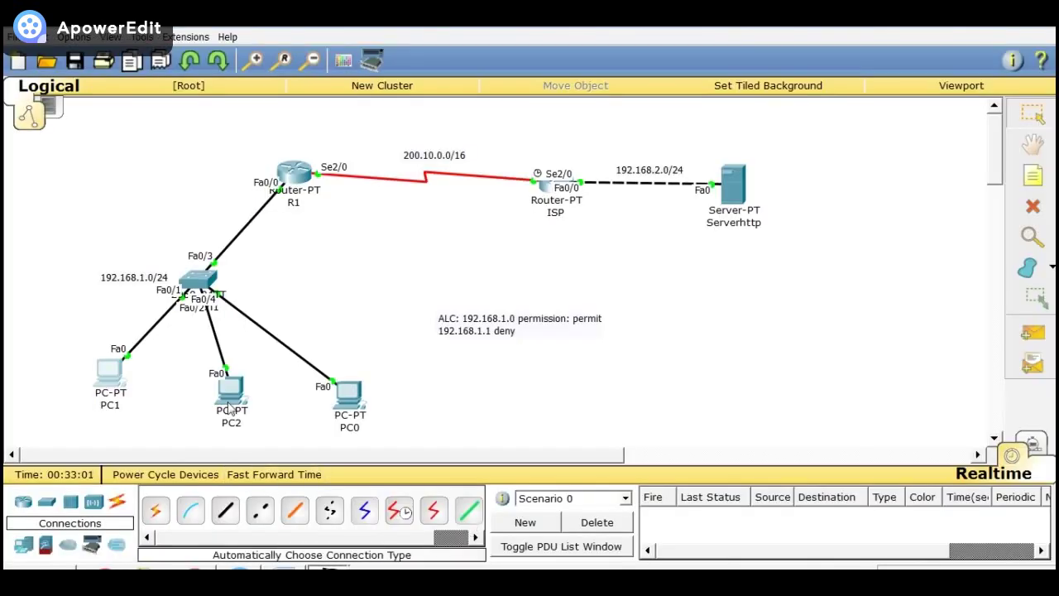
Ping 192.168.2.2 from PC2's command prompt and close PC2's window
{"action": "left_click", "coordinate": [232, 395]}
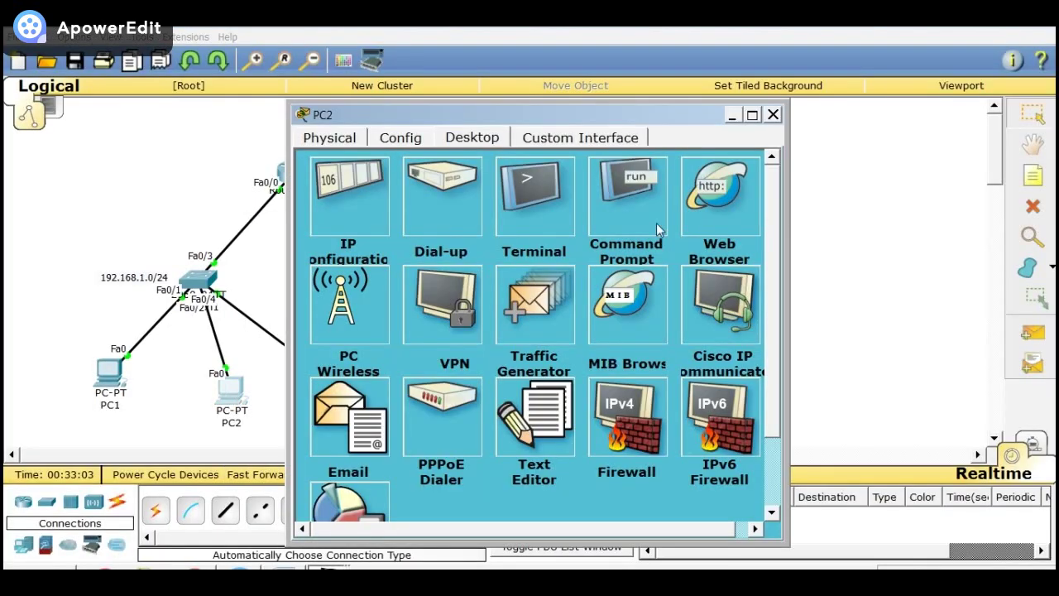
{"action": "left_click", "coordinate": [650, 220]}
{"action": "key", "text": "Up"}
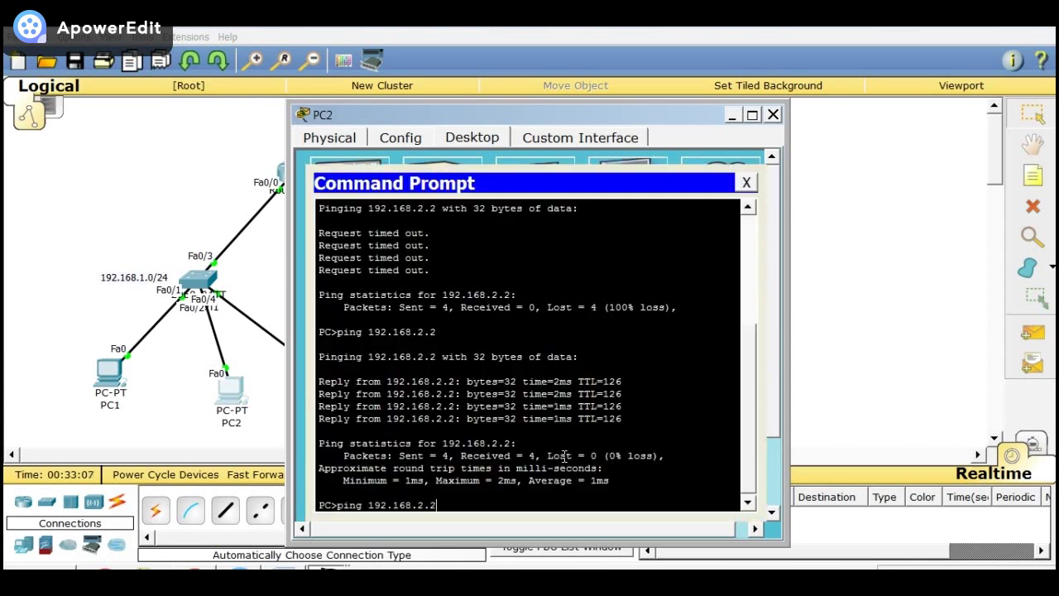
{"action": "key", "text": "Return"}
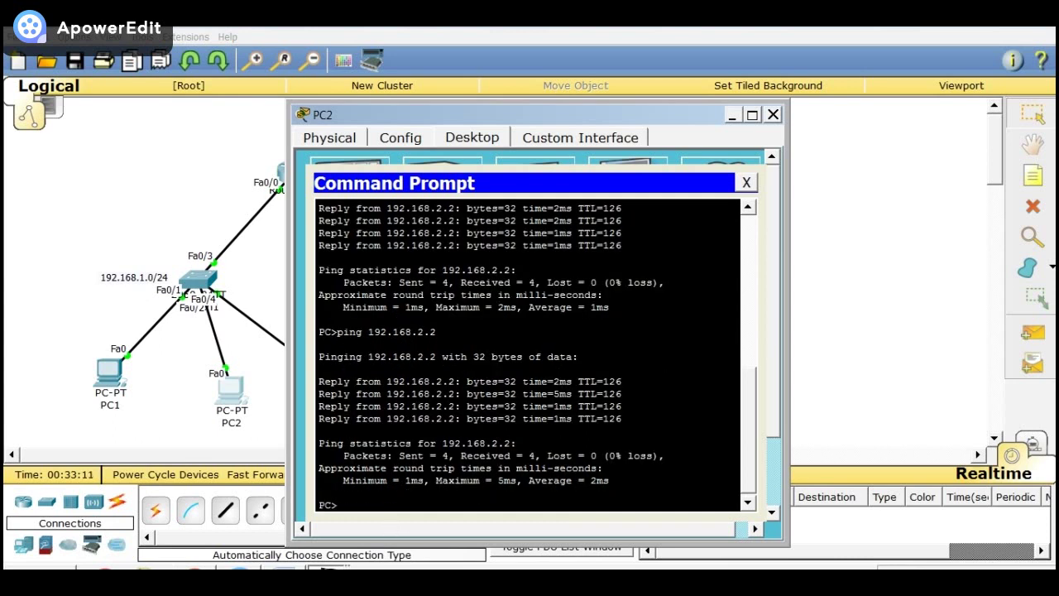
{"action": "key", "text": "alt+F4"}
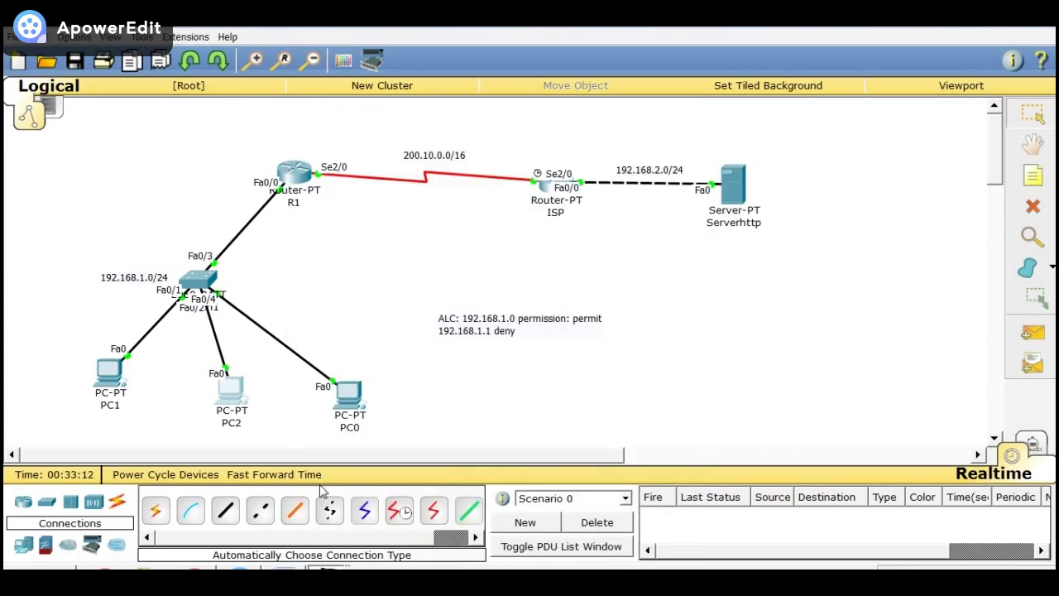
Review the NAT debug output in R1's command line, restore the window to its smaller size and close it
{"action": "key", "text": "alt+Tab"}
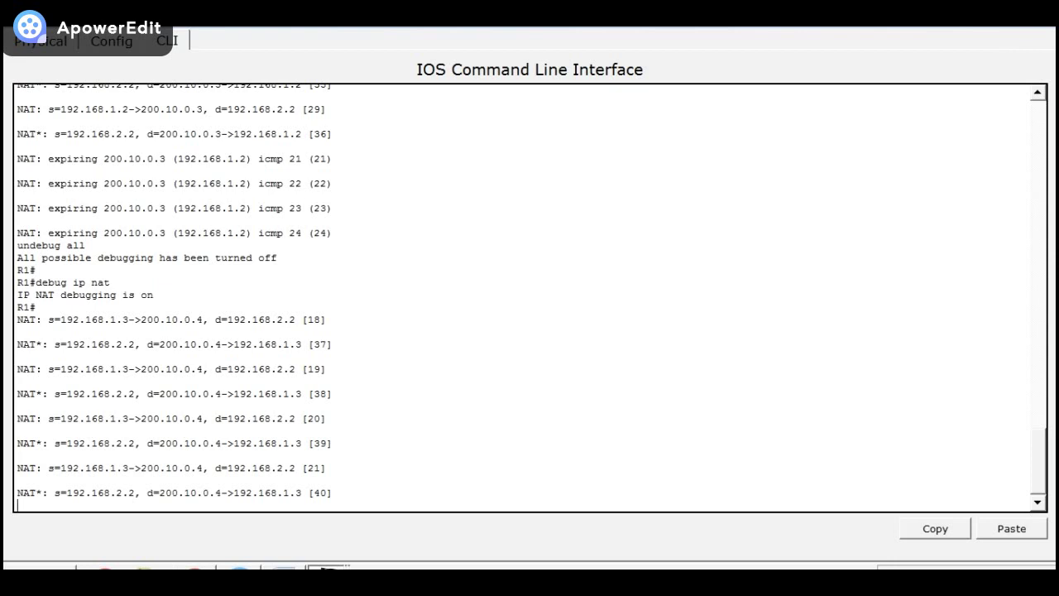
{"action": "left_click", "coordinate": [1030, 30]}
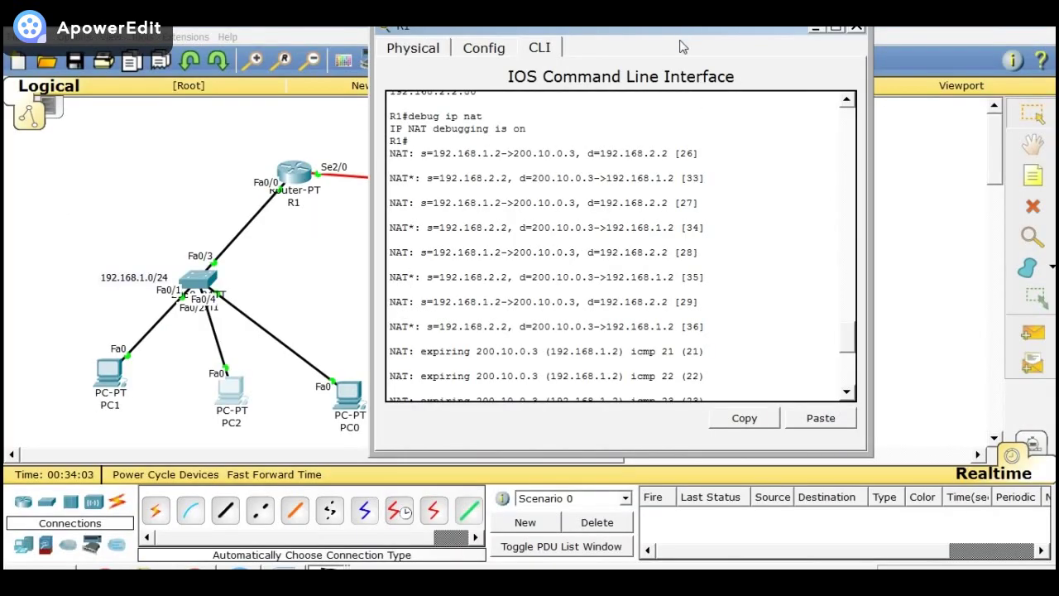
{"action": "left_click_drag", "start_coordinate": [690, 33], "coordinate": [728, 106]}
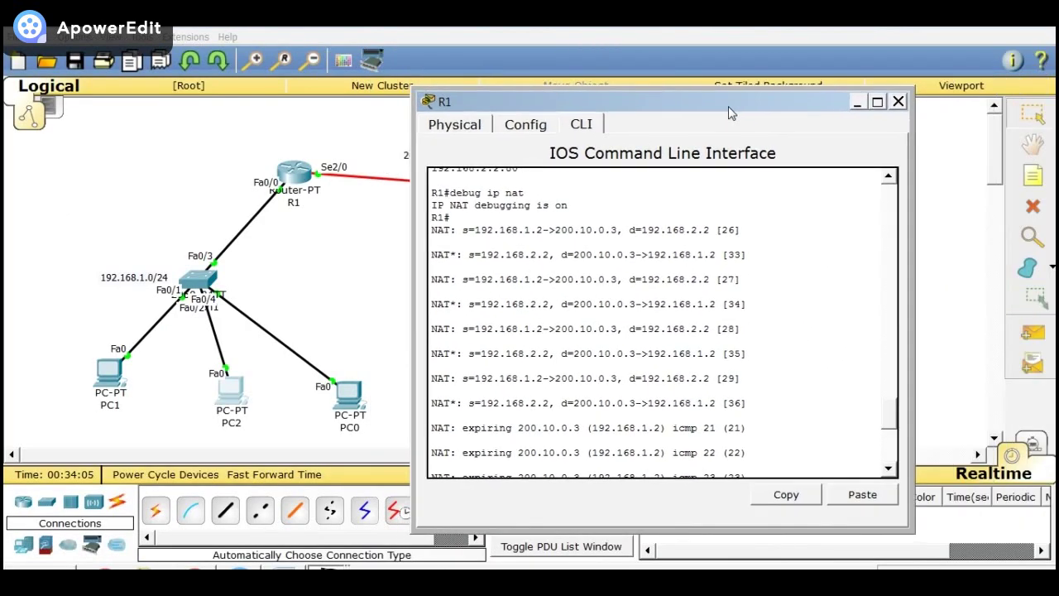
{"action": "left_click", "coordinate": [899, 103]}
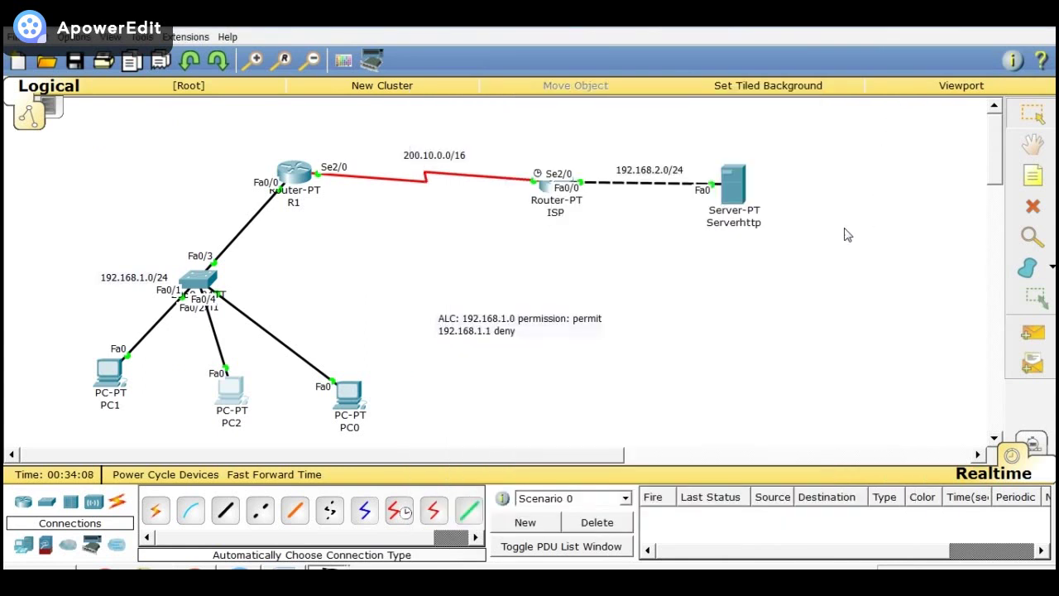